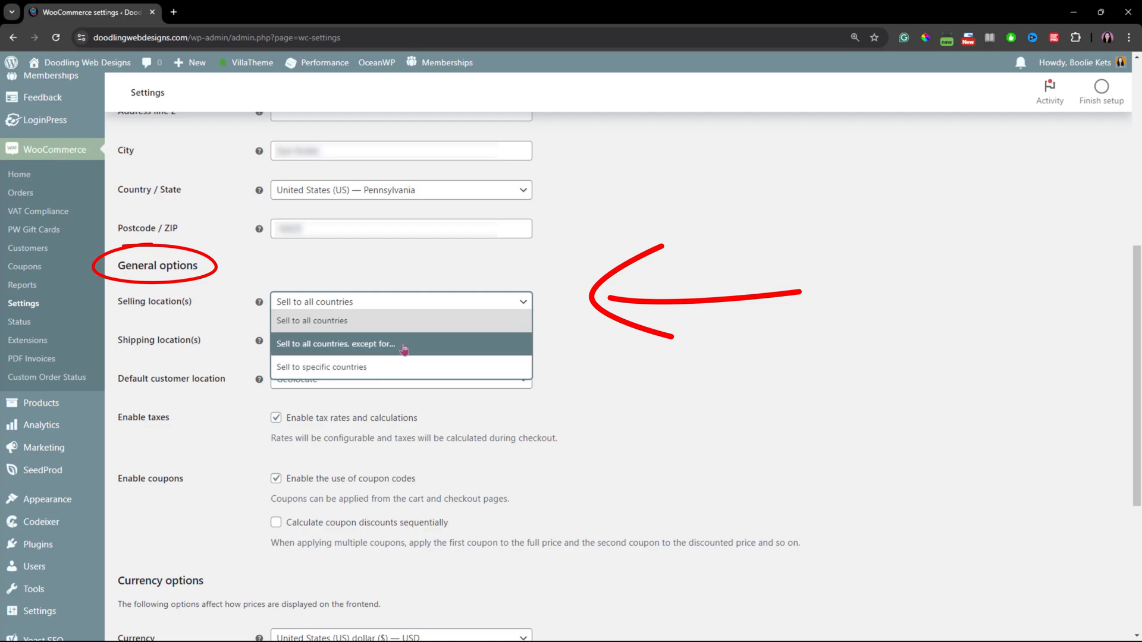
- Examine the choices for selling locations, shipping locations and default customer location in the general options
click(585, 322)
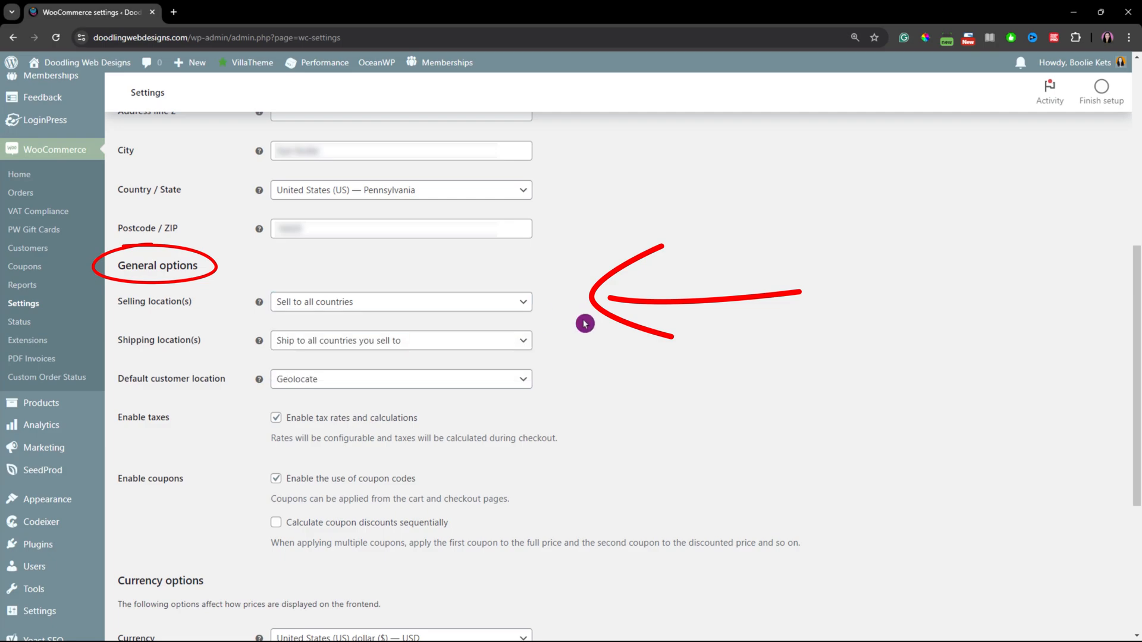
click(524, 347)
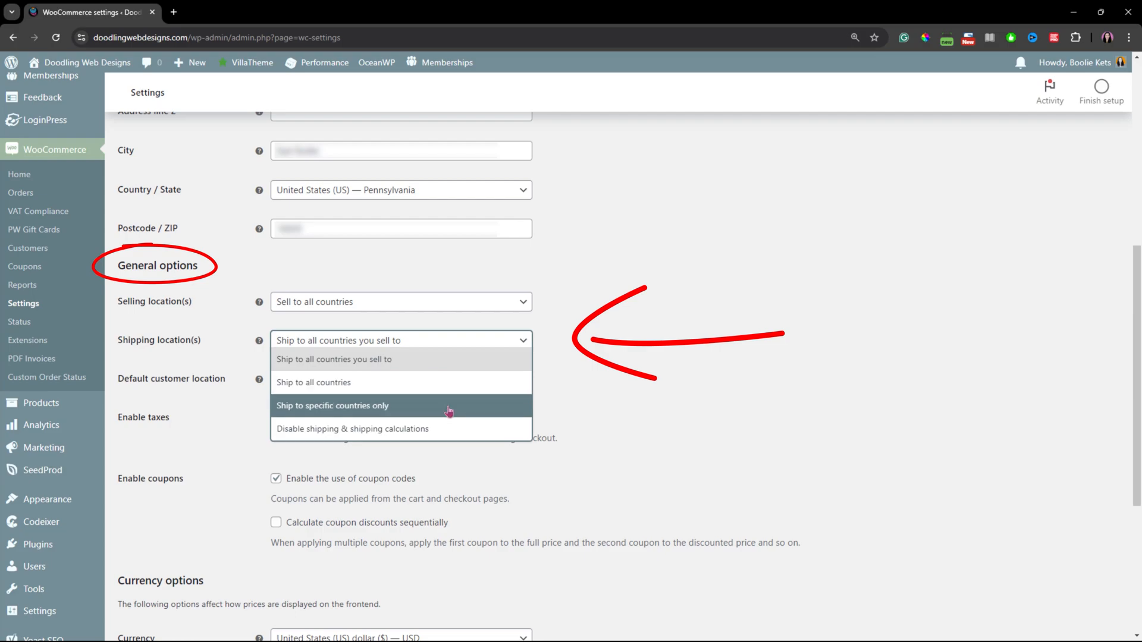
click(601, 346)
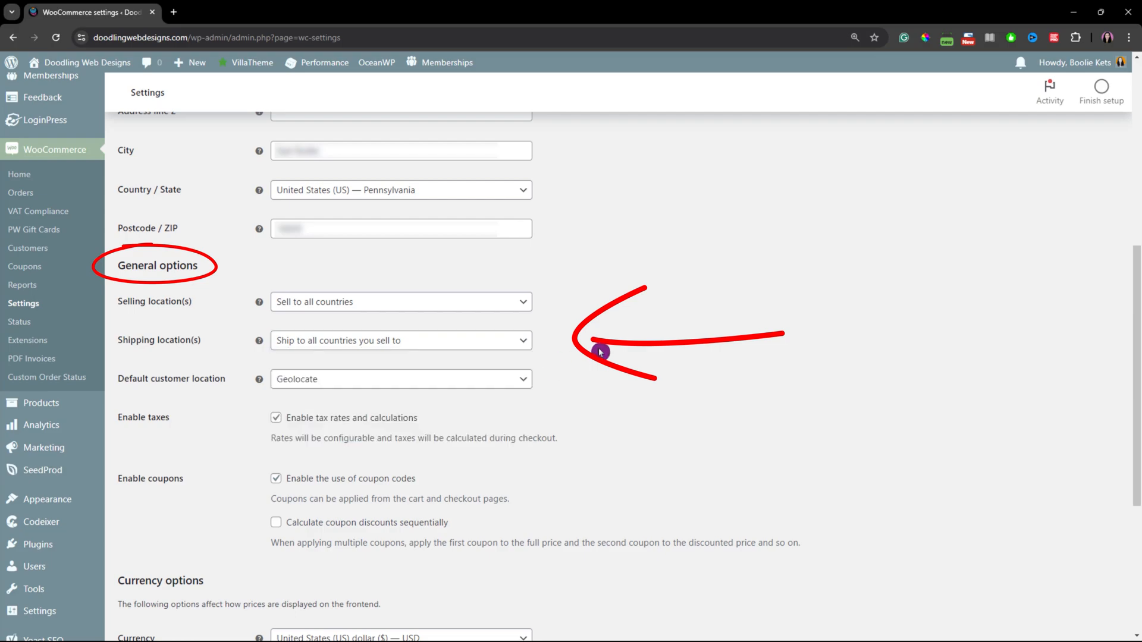
drag(114, 380, 227, 388)
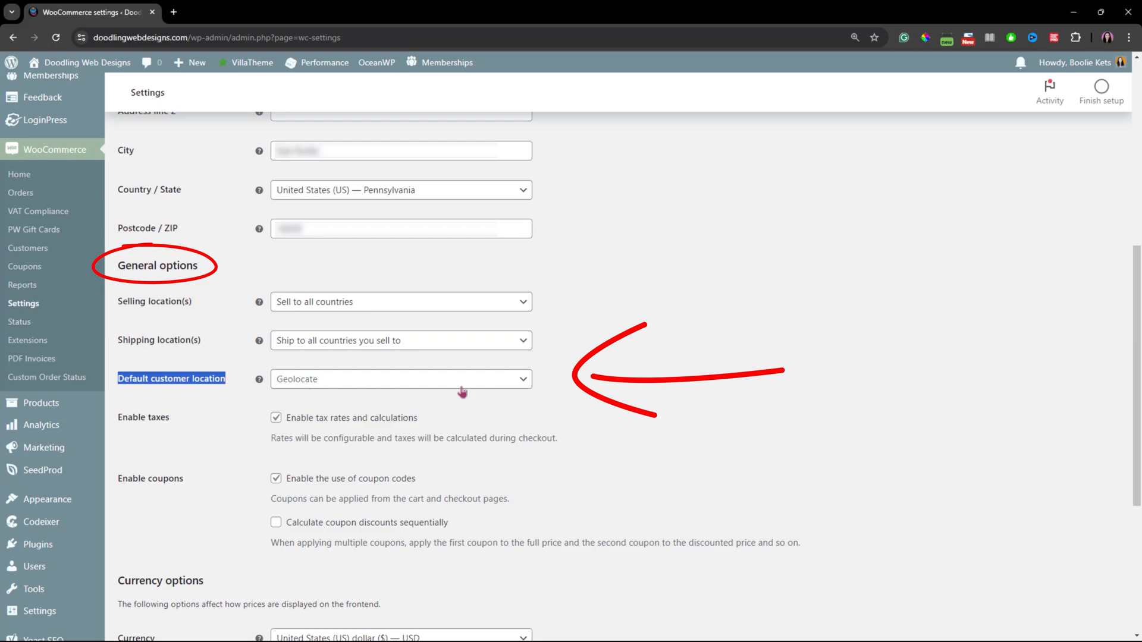
click(522, 388)
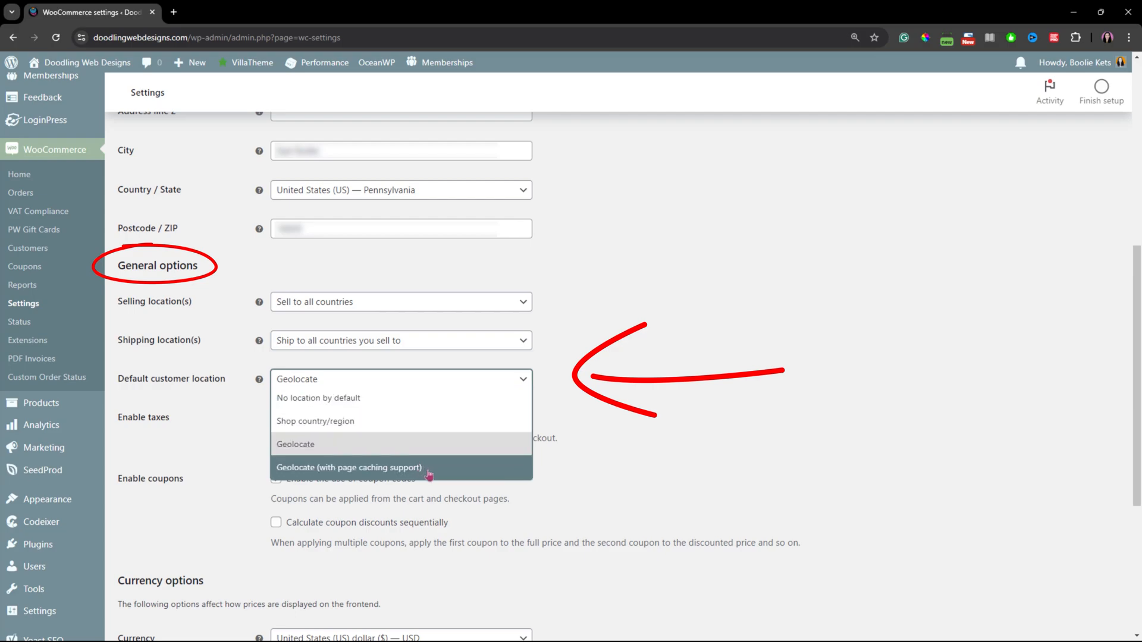
click(594, 417)
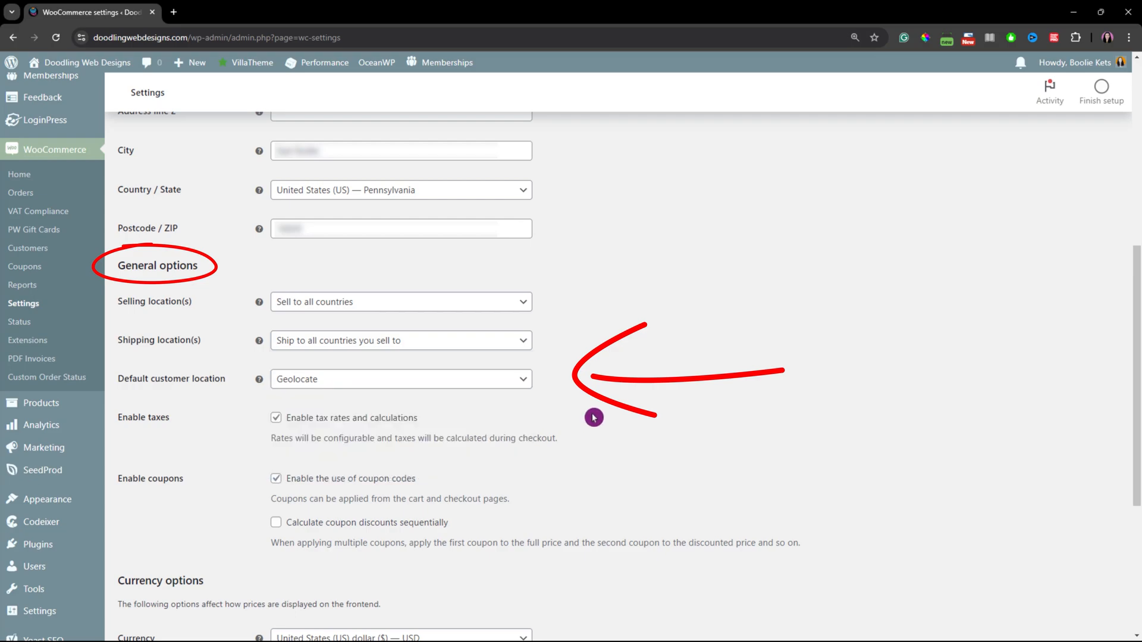
mouse_move(261, 381)
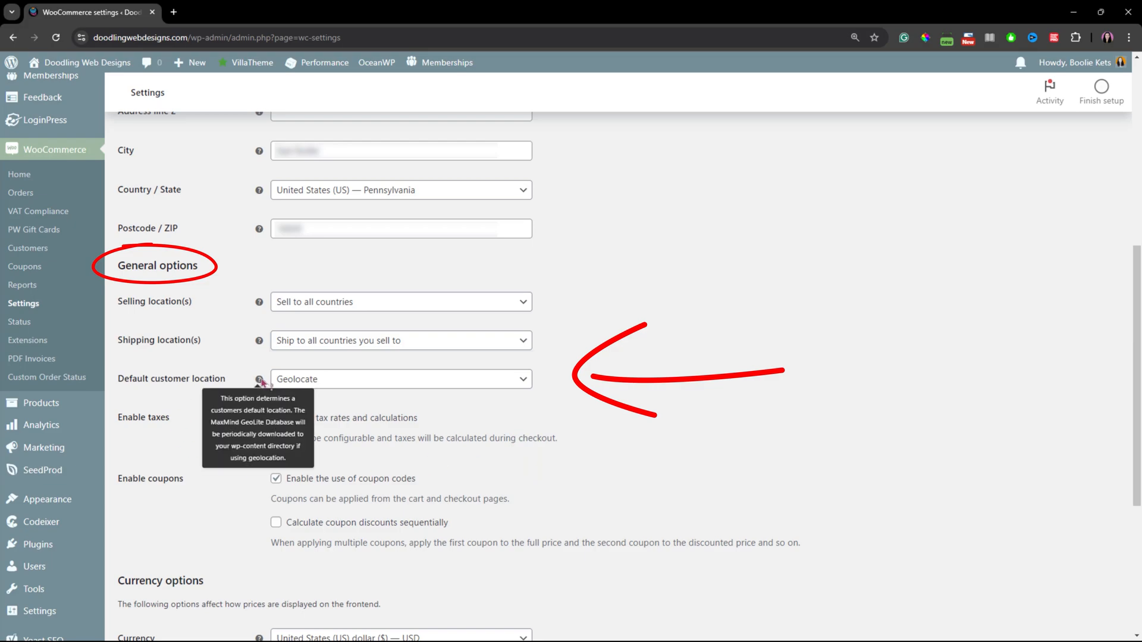
- Examine the currency and currency position choices in the general store settings' currency options
scroll(261, 381, down, 1)
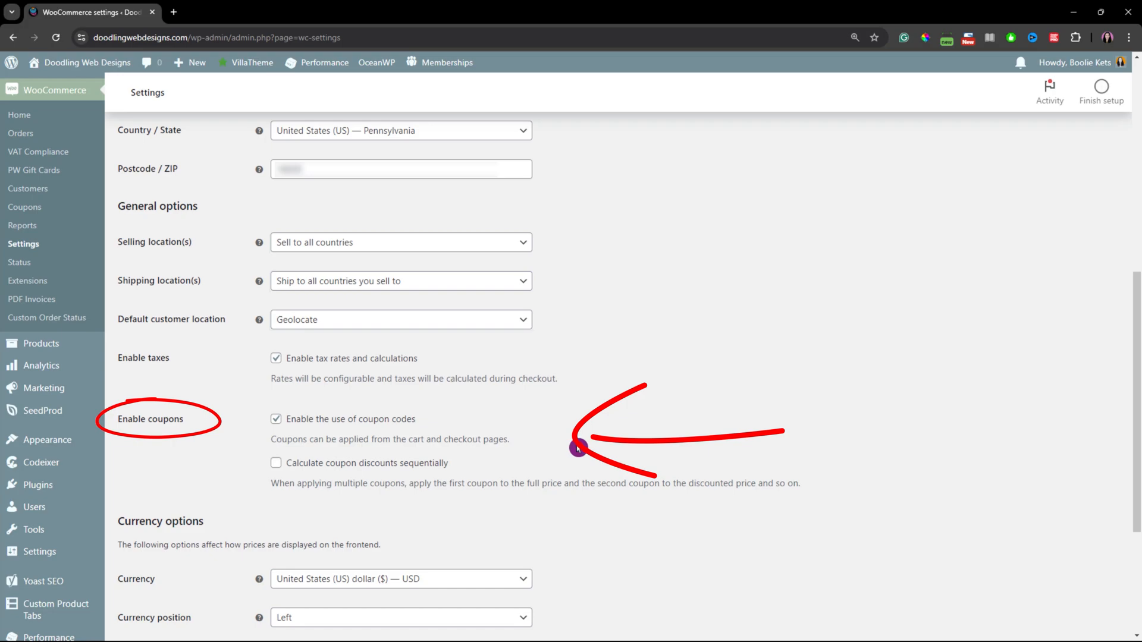
scroll(604, 349, down, 4)
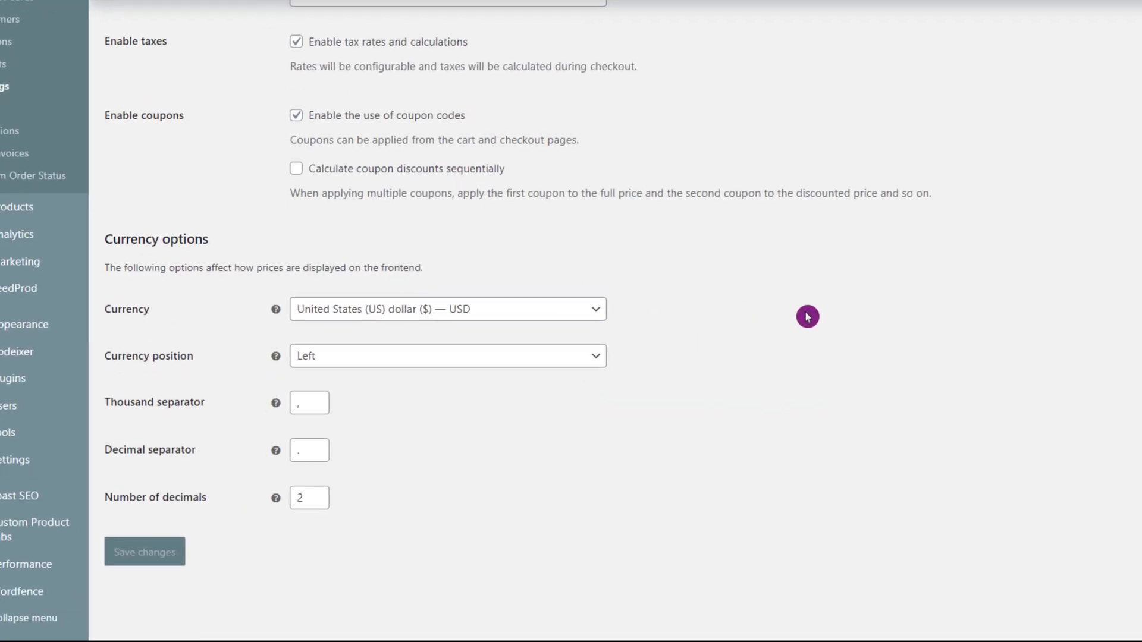
click(598, 313)
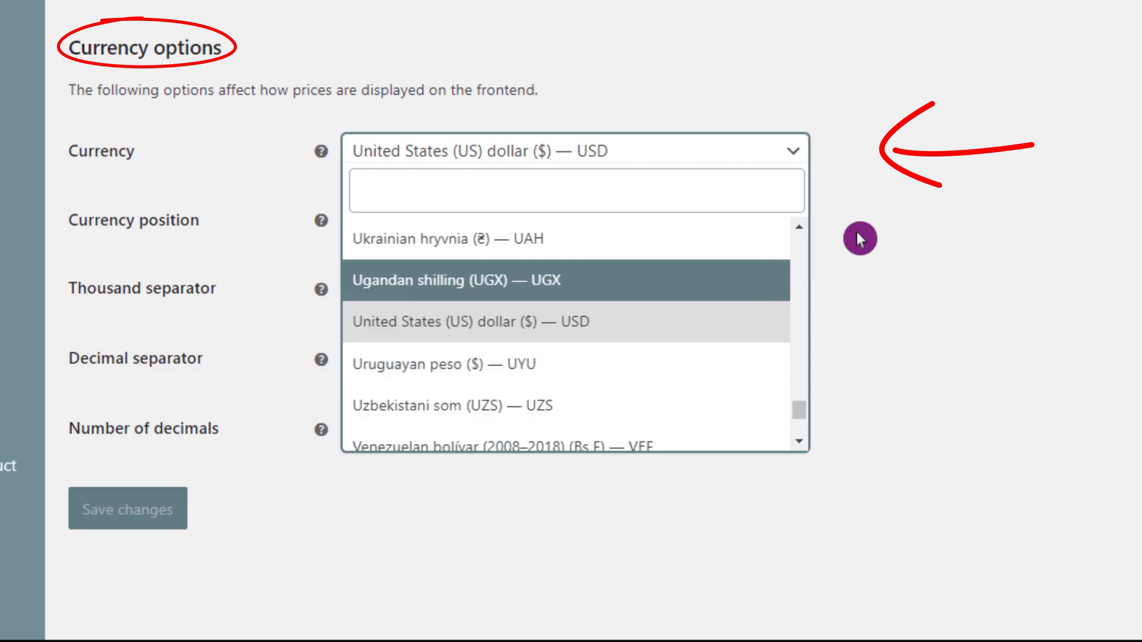
click(915, 188)
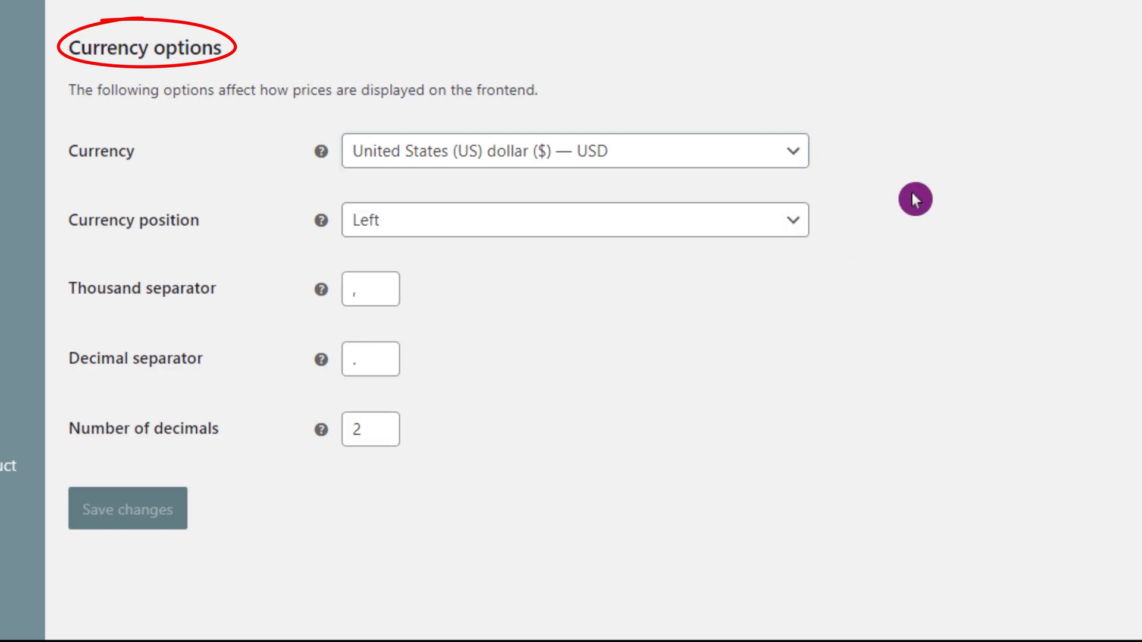
click(799, 231)
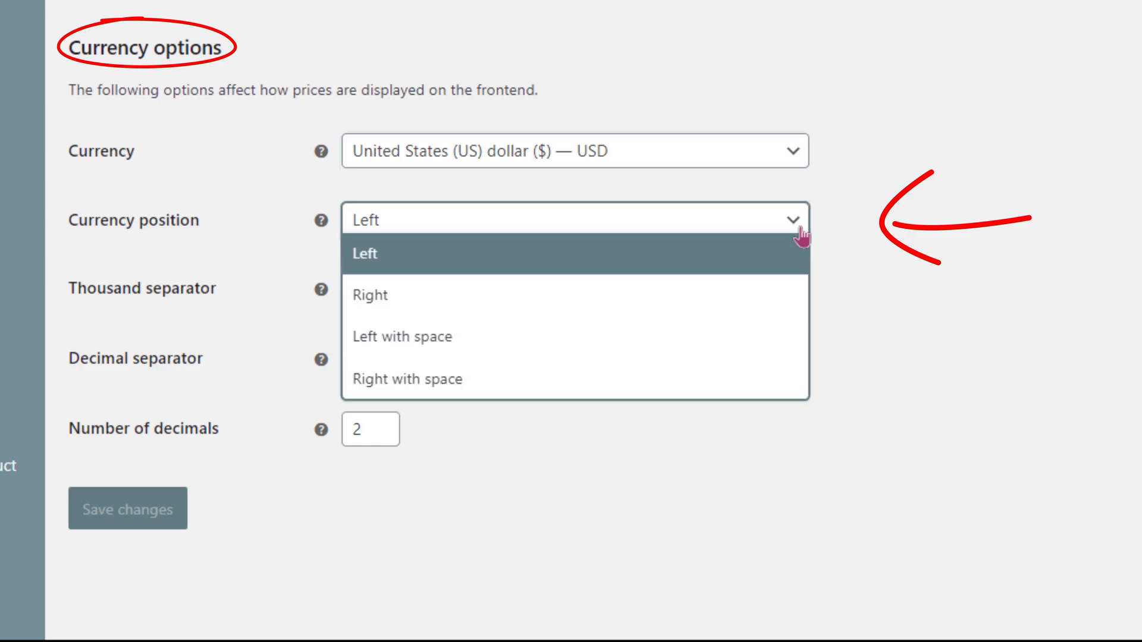
click(947, 233)
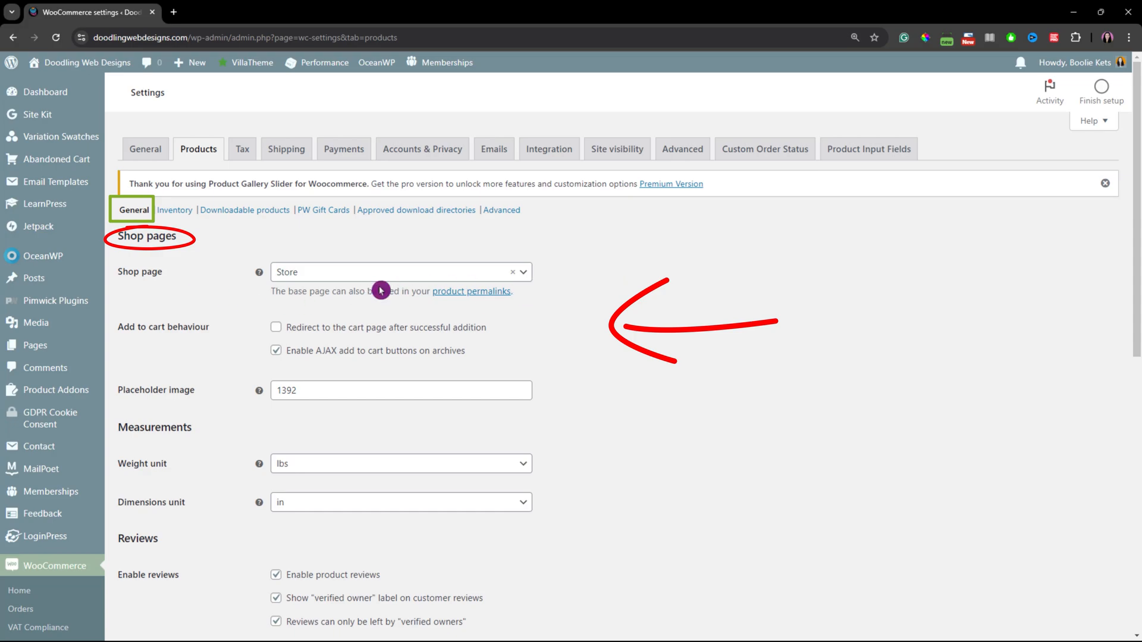
- Choose Store as the shop page in the general product settings
click(523, 274)
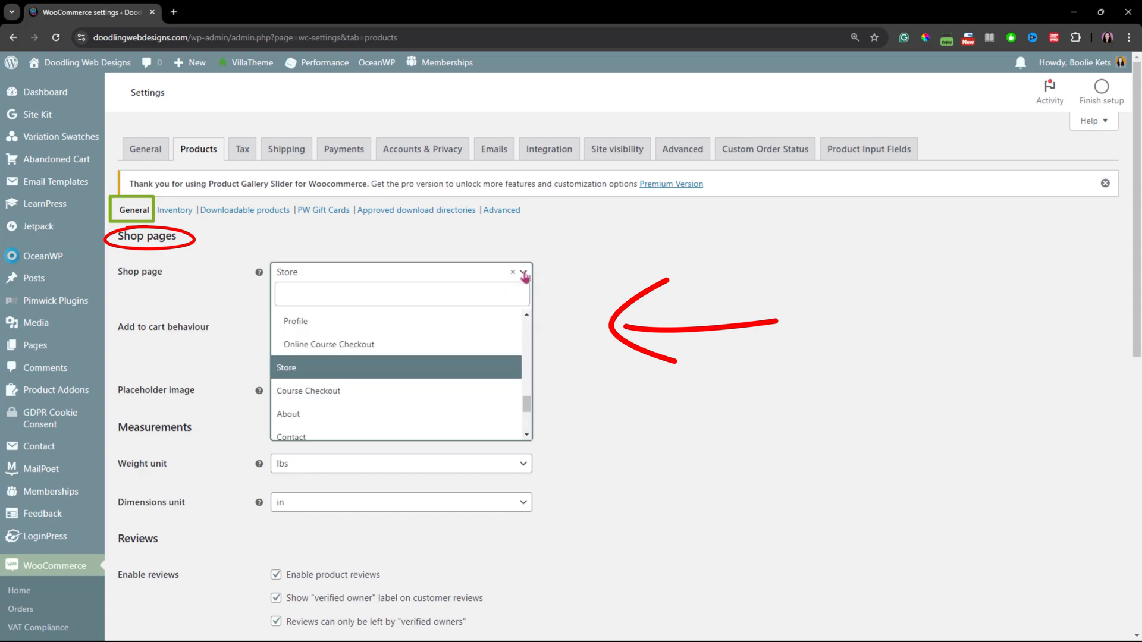
click(396, 370)
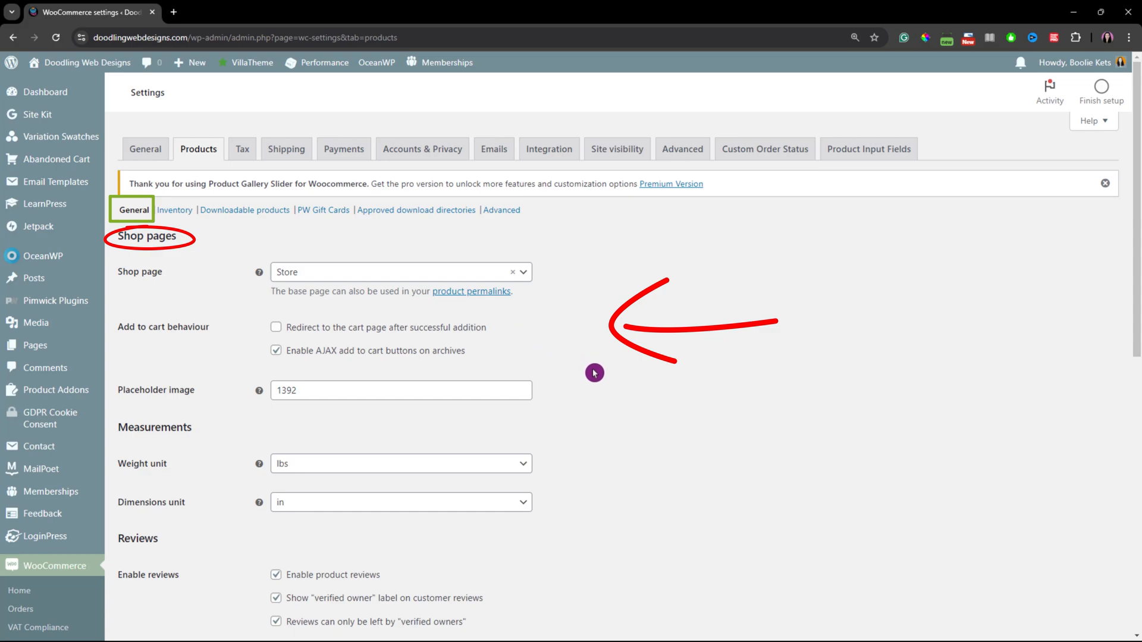
- Examine the weight unit and dimensions unit choices in the product measurement settings
scroll(594, 373, down, 1)
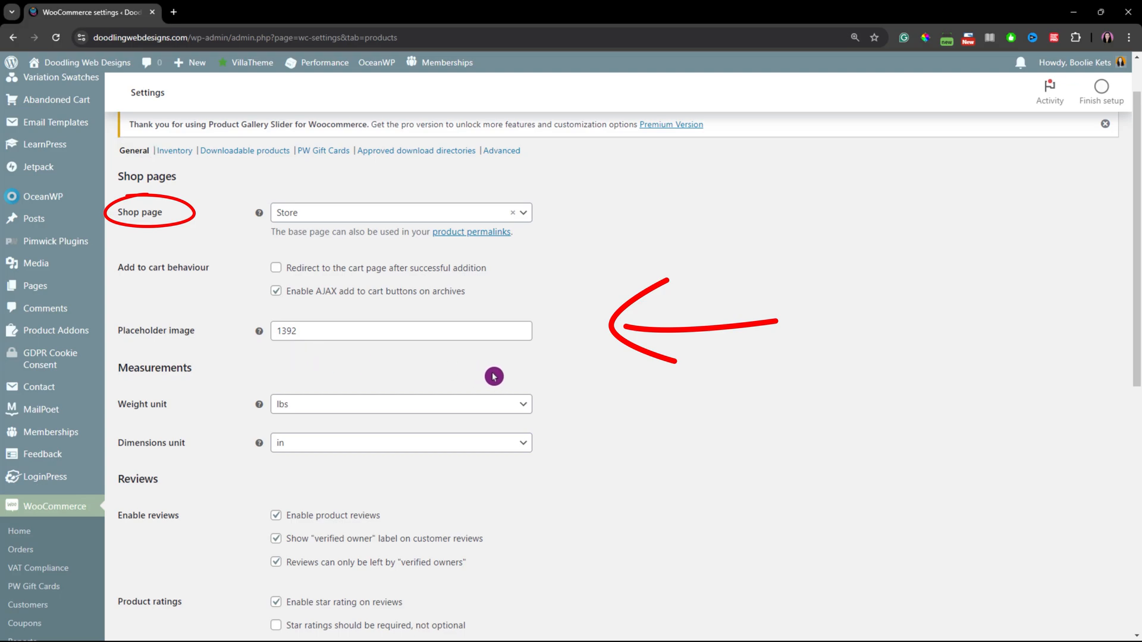
scroll(559, 386, down, 2)
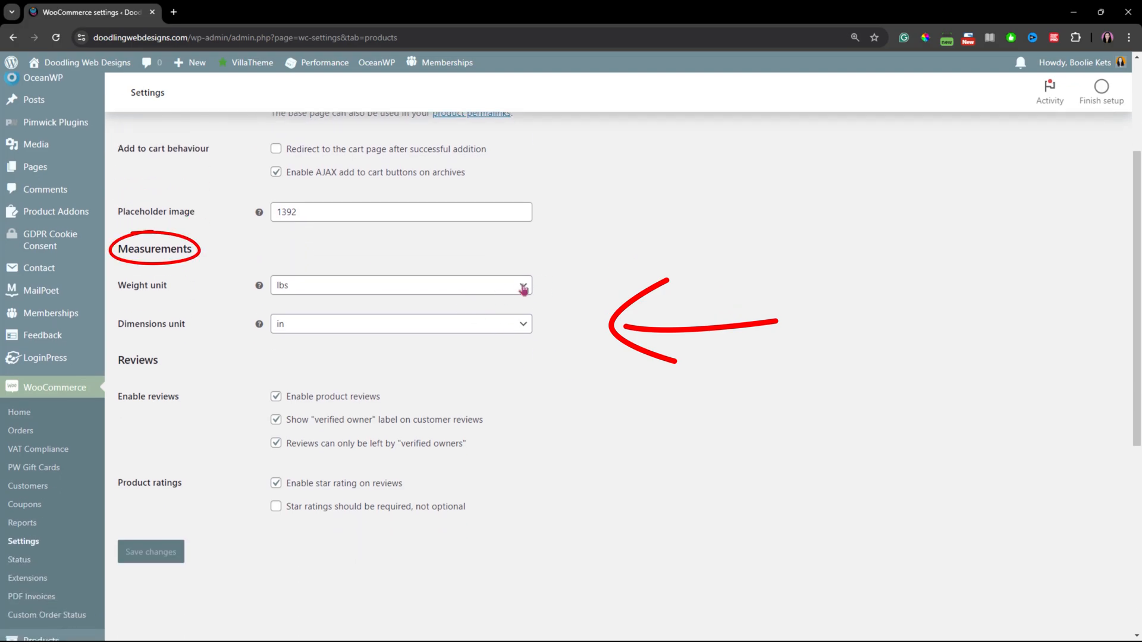
click(524, 290)
click(523, 289)
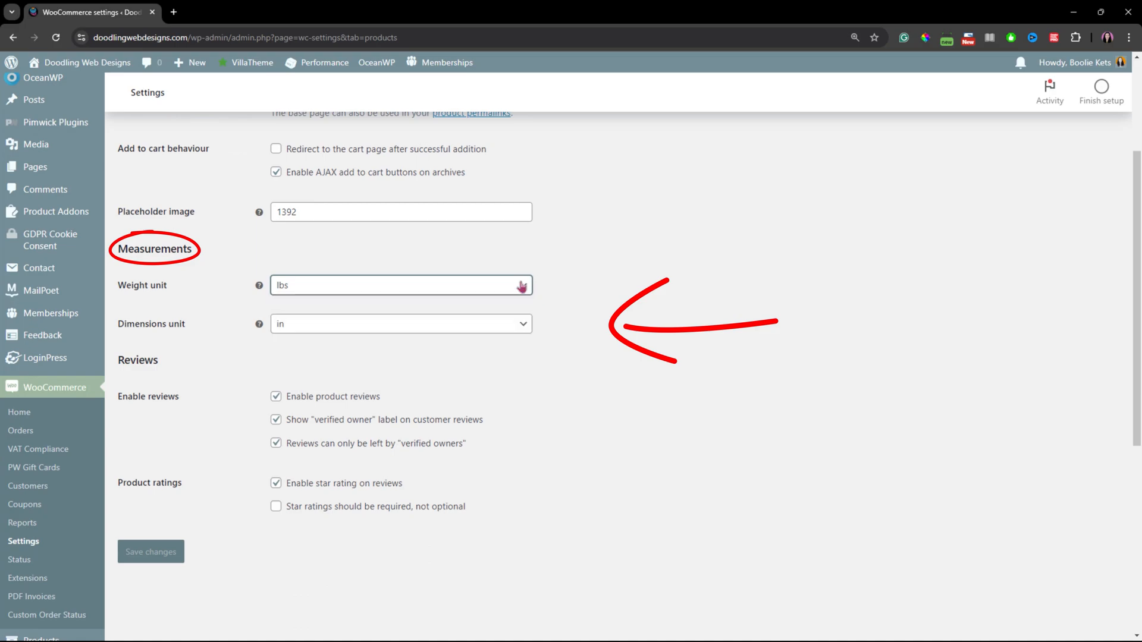
click(523, 327)
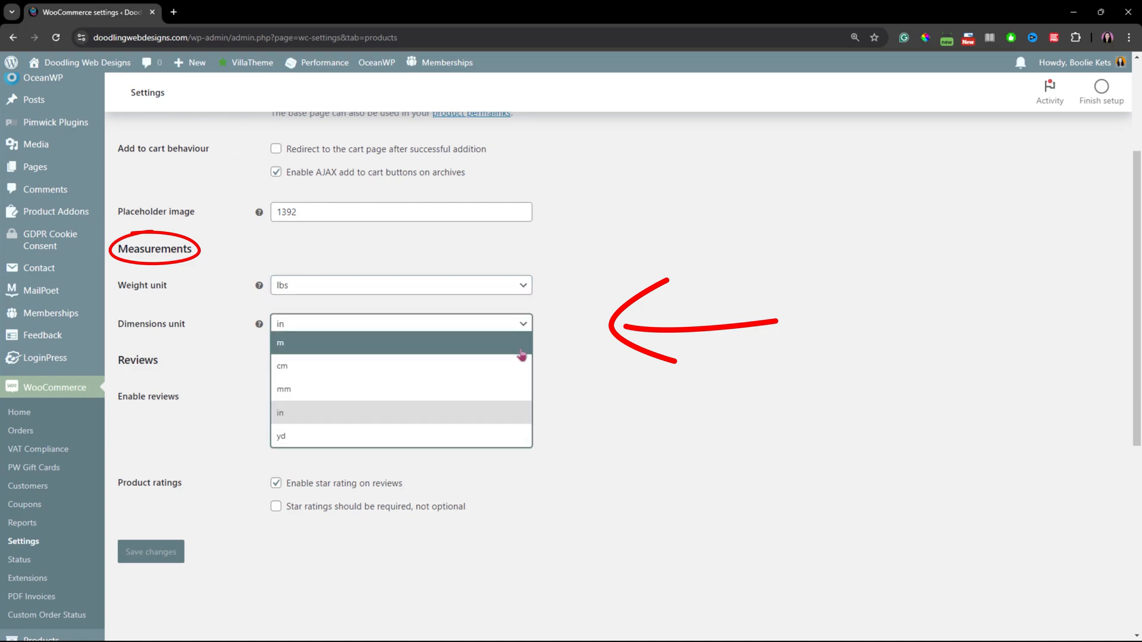
click(591, 340)
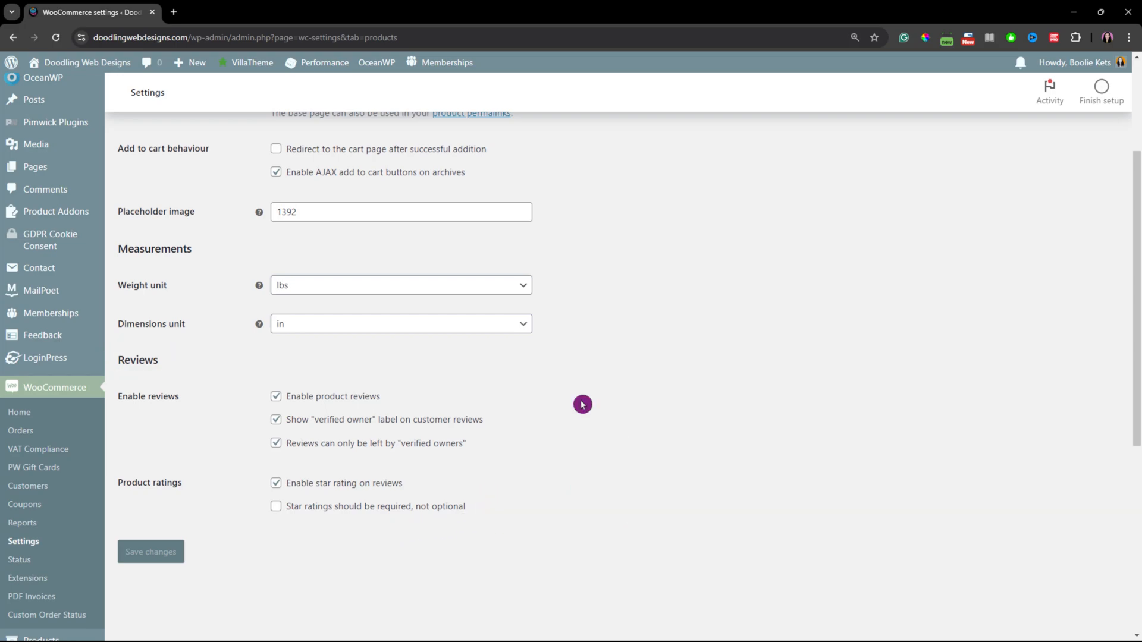
- Open the product inventory settings and examine the notification recipient and stock display format options
scroll(582, 405, up, 3)
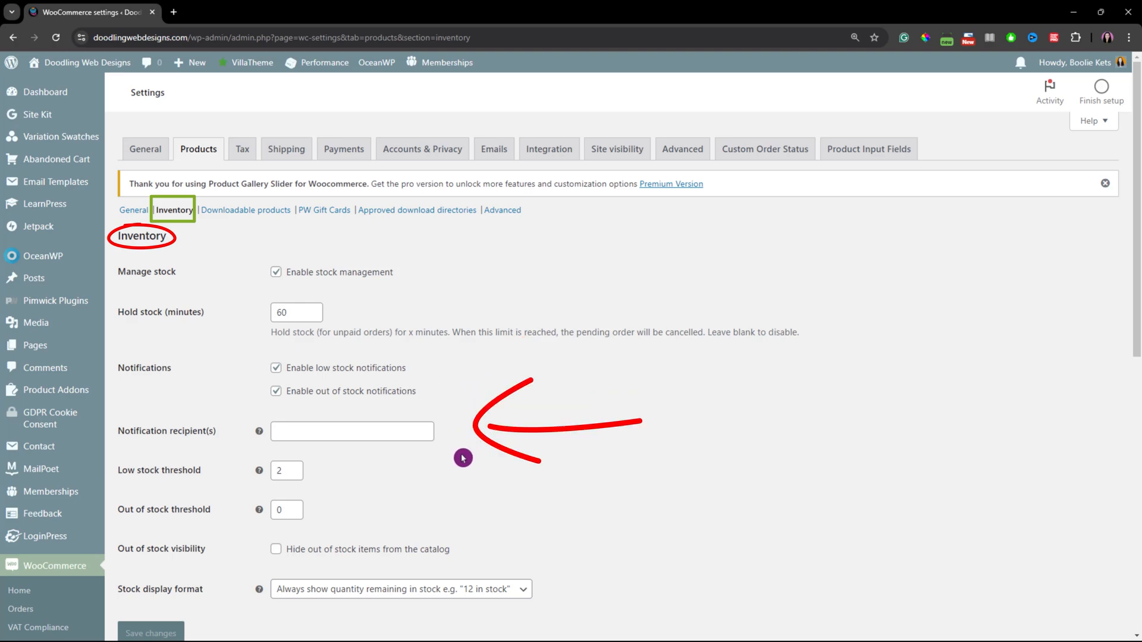
click(376, 426)
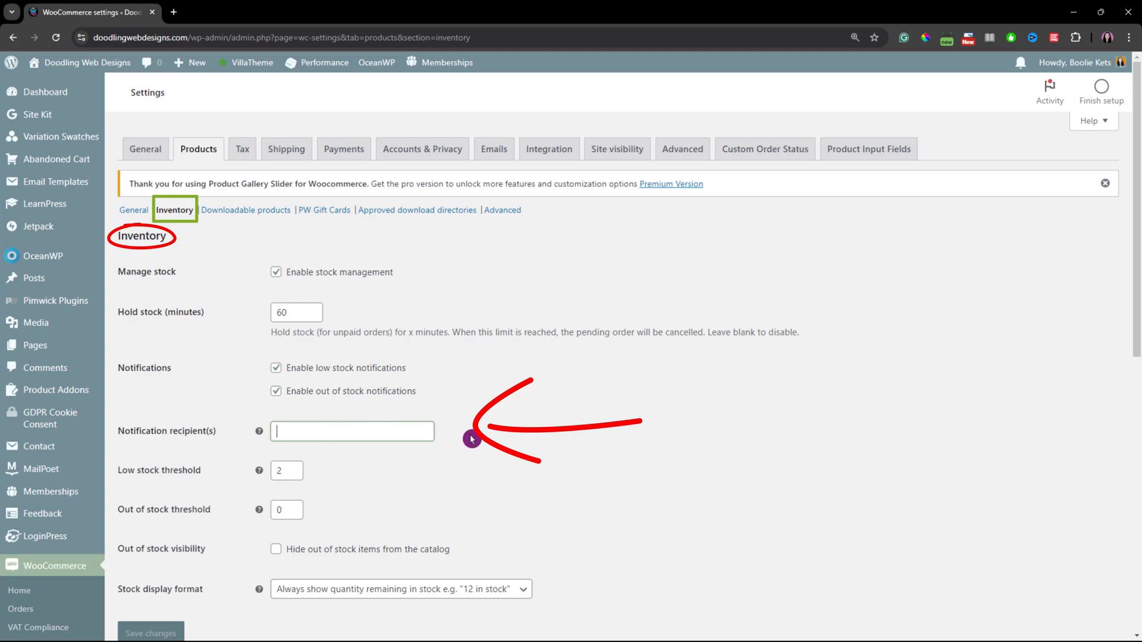
mouse_move(260, 434)
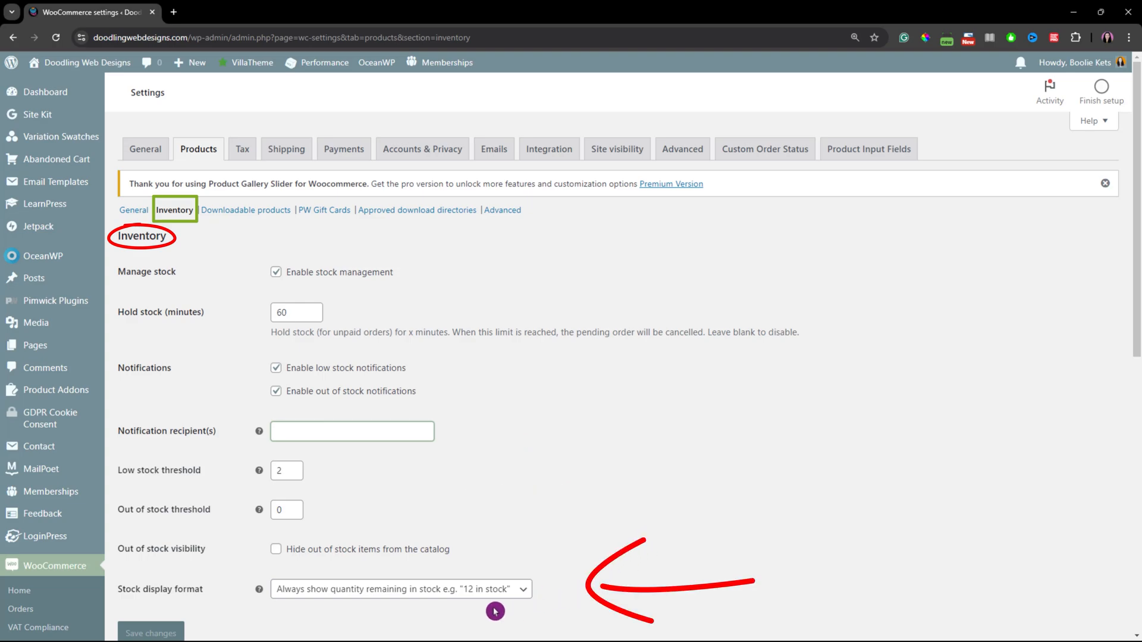
scroll(635, 539, down, 1)
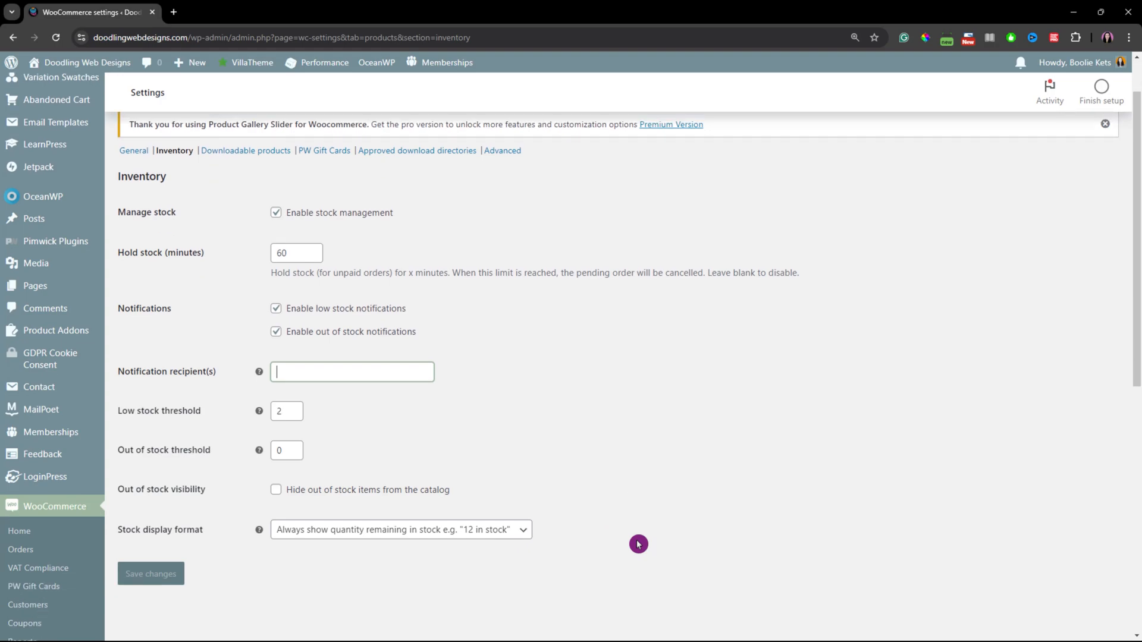
- Open the downloadable products settings and examine the file download methods, access restriction, filename and partial download options
scroll(639, 544, up, 1)
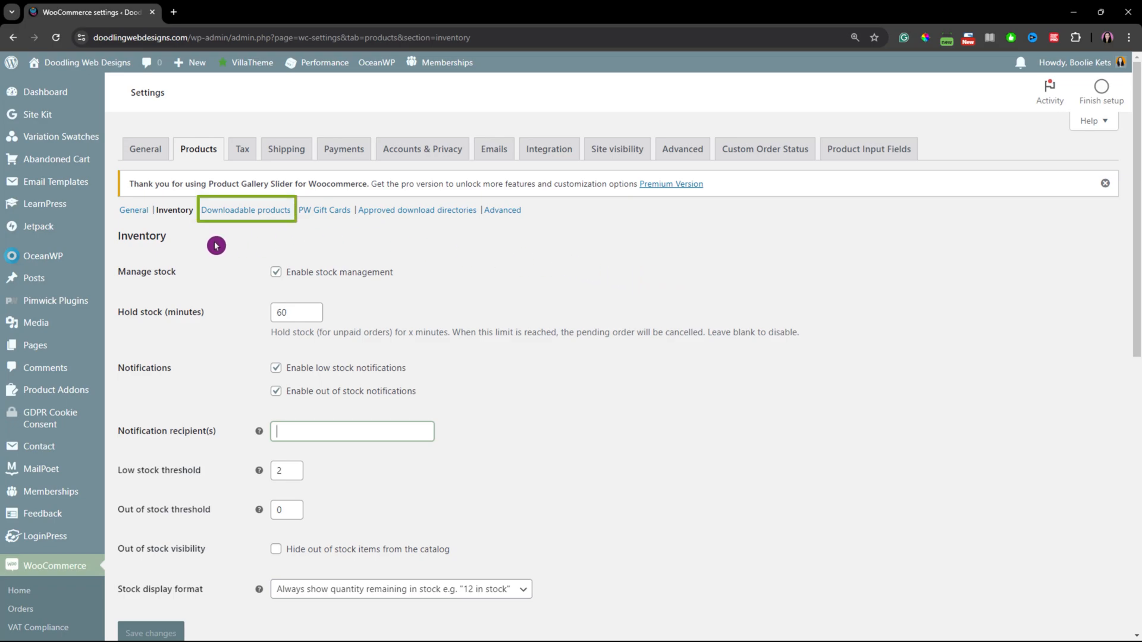
click(258, 213)
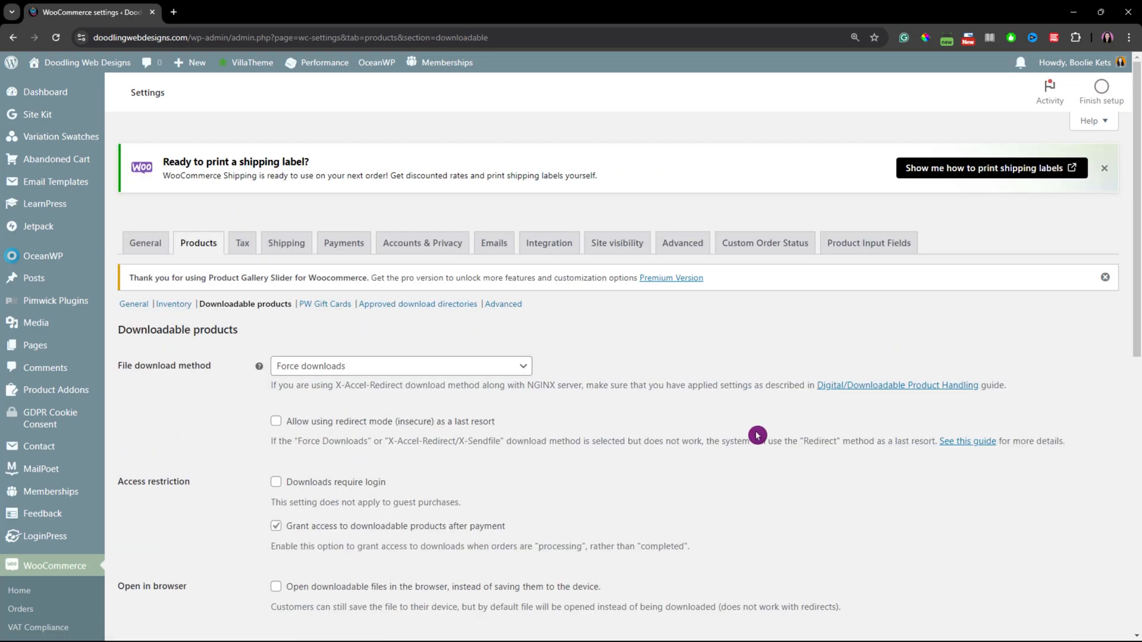
scroll(773, 357, down, 1)
click(522, 307)
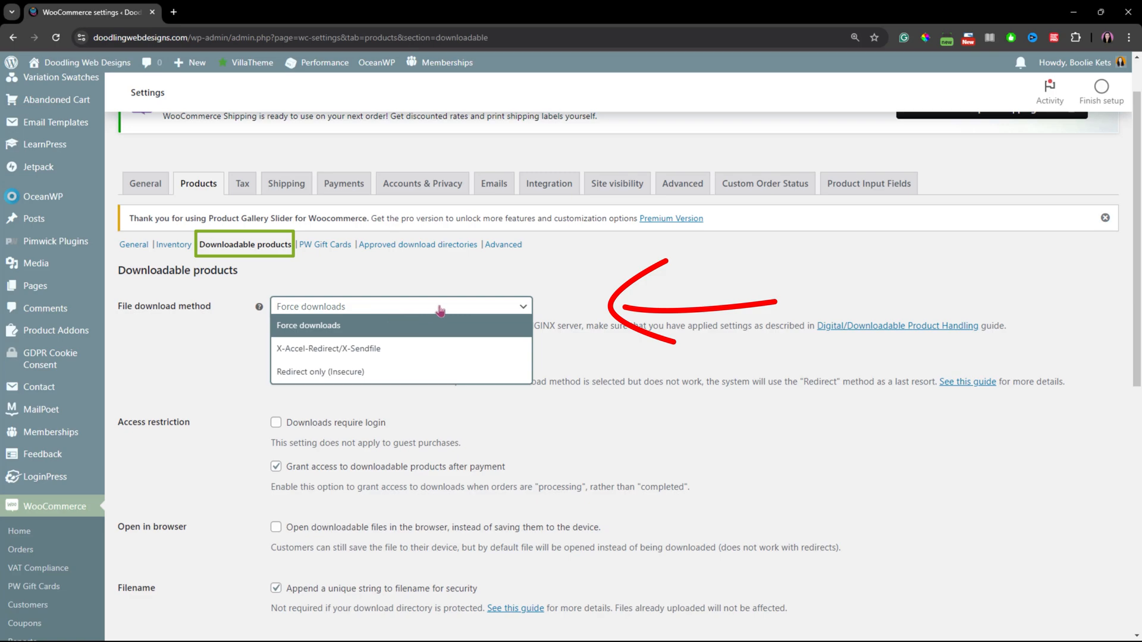
click(600, 297)
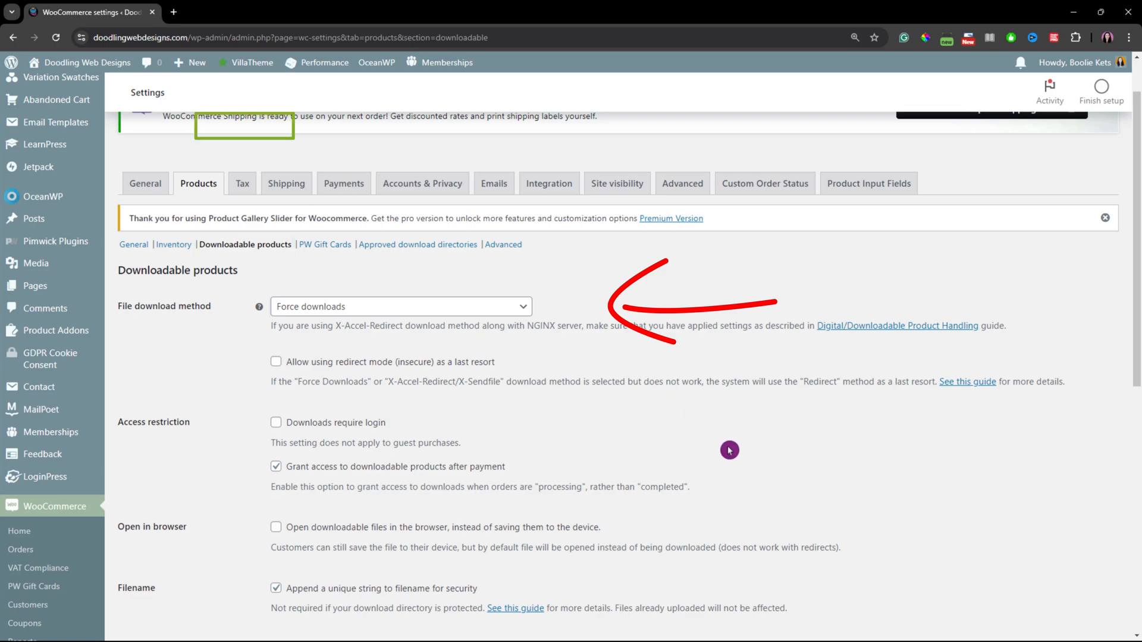
scroll(731, 449, down, 1)
scroll(774, 438, down, 1)
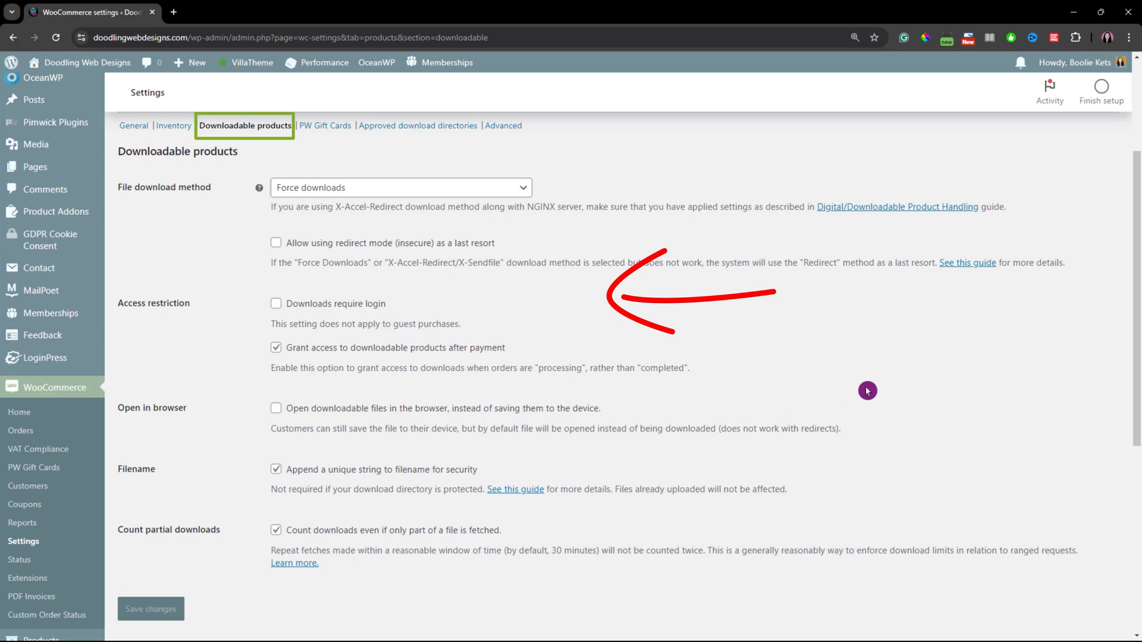
scroll(868, 392, down, 1)
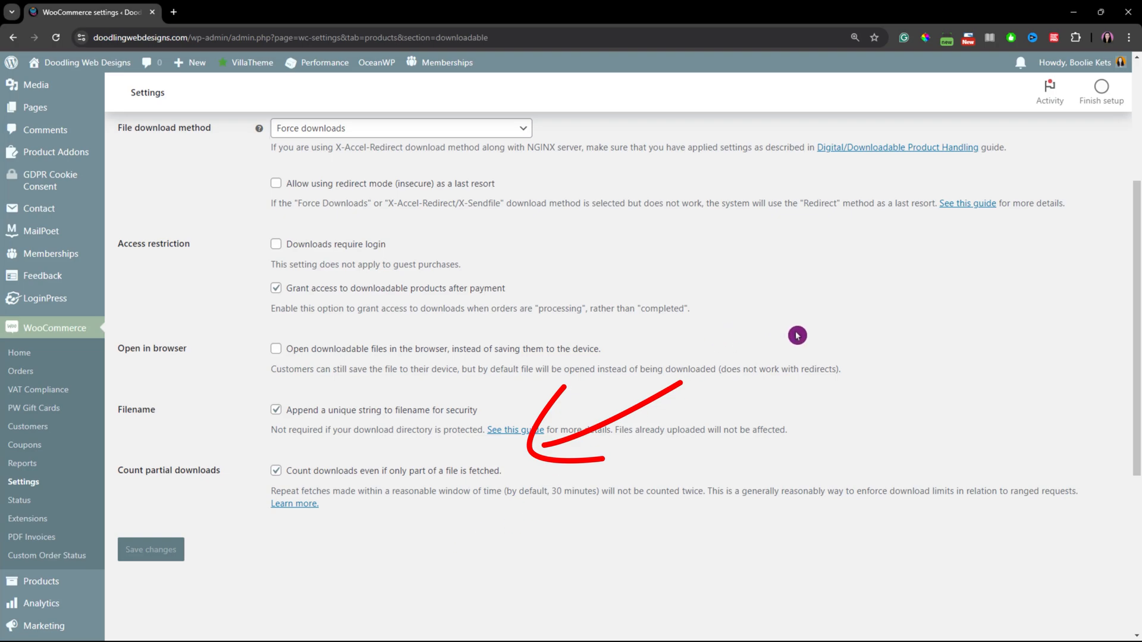
- Open the approved download directories in the product settings
scroll(838, 360, up, 3)
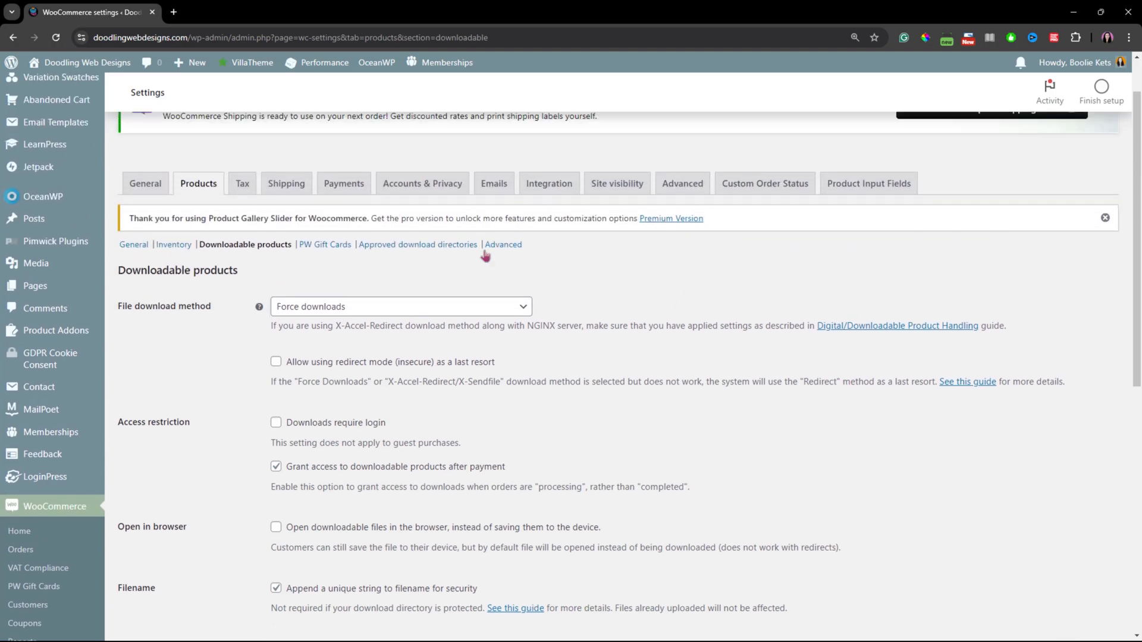
click(322, 259)
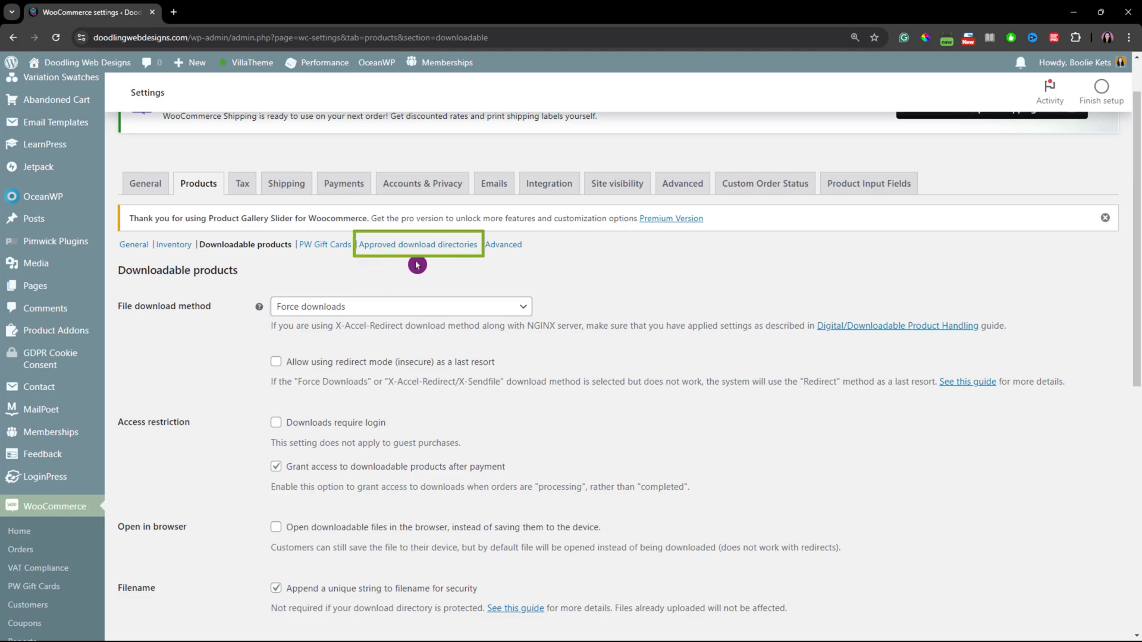
click(458, 248)
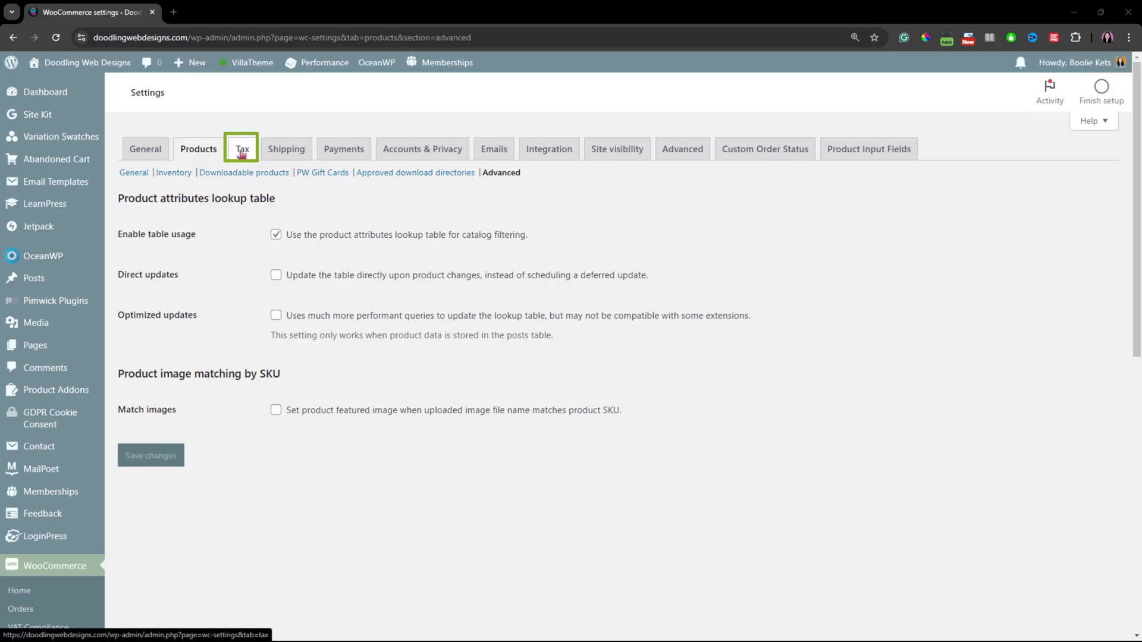
- Open the tax settings and examine the automated taxes, tax calculation and price display options
click(242, 151)
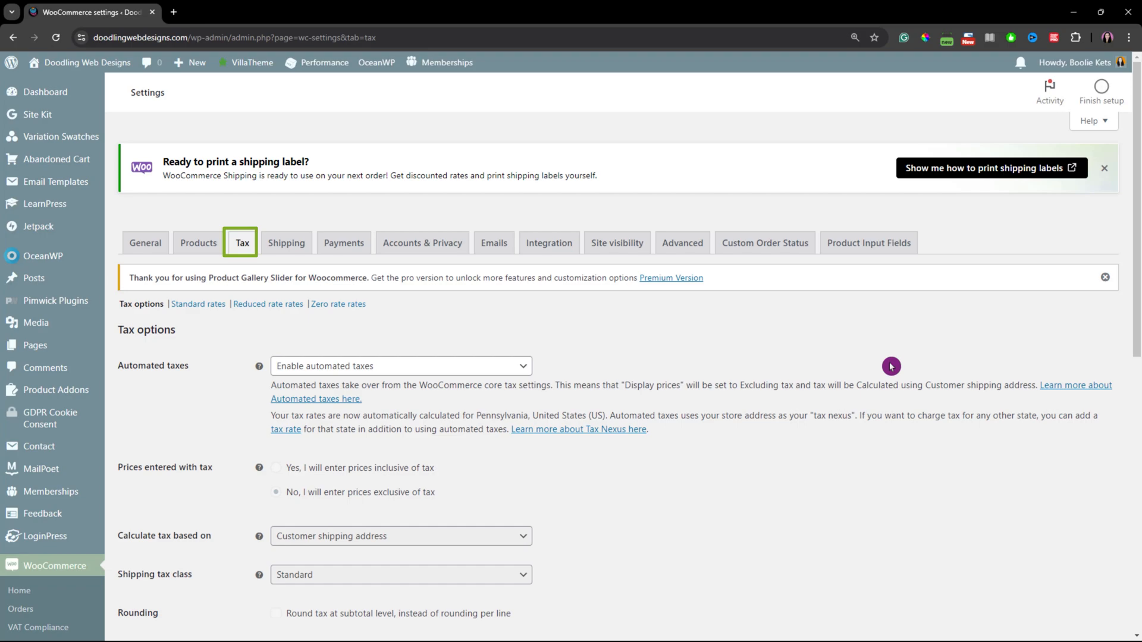
scroll(654, 350, down, 1)
scroll(654, 350, down, 2)
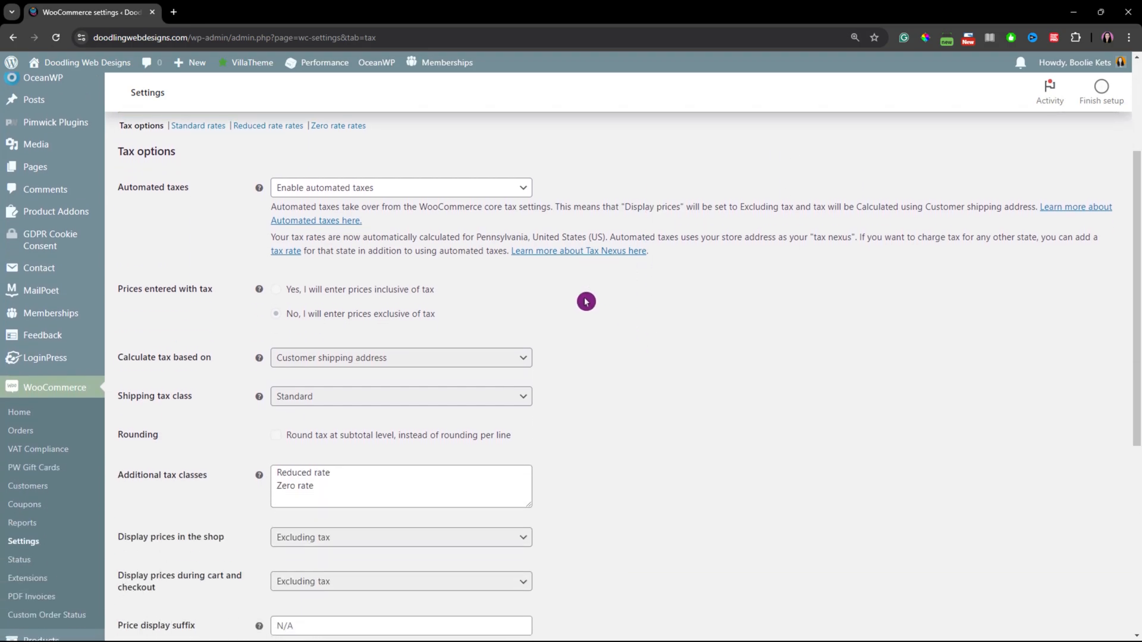
- Examine the automated taxes choices and the tax options for calculation, shipping tax class, rounding, additional classes, price display and tax totals
click(523, 189)
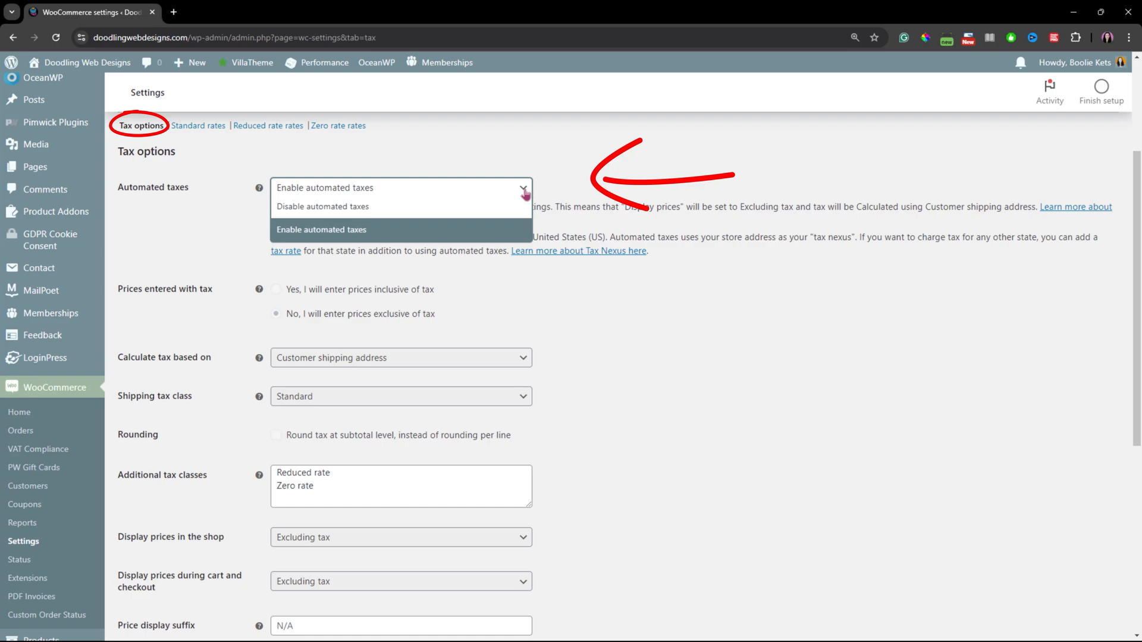
click(659, 229)
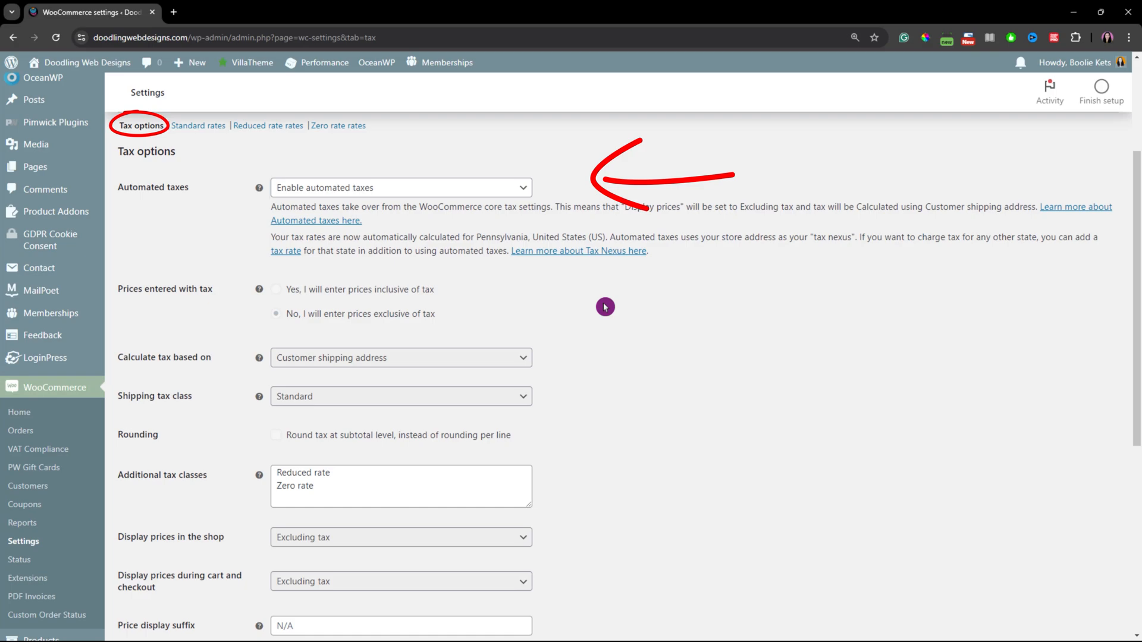
scroll(605, 307, down, 1)
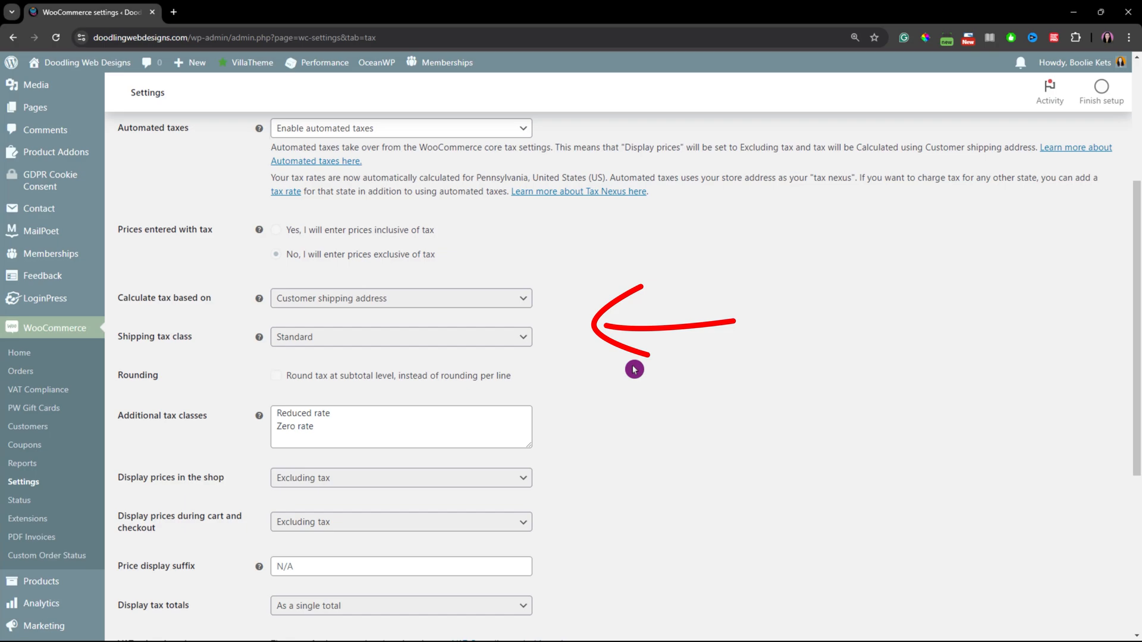
scroll(654, 366, down, 1)
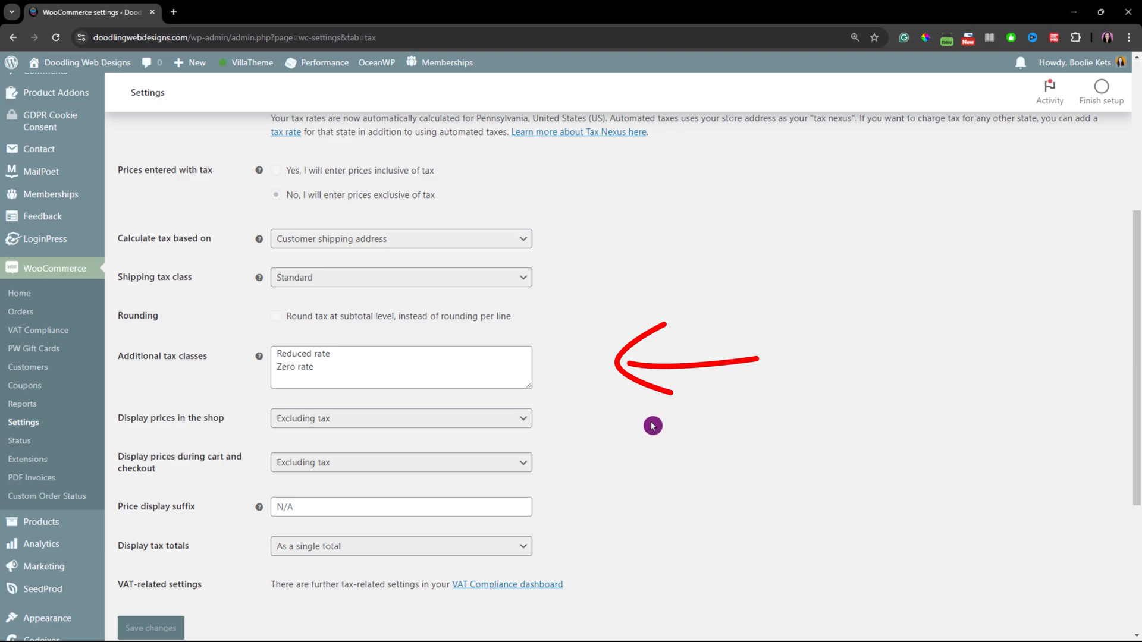
scroll(672, 426, down, 1)
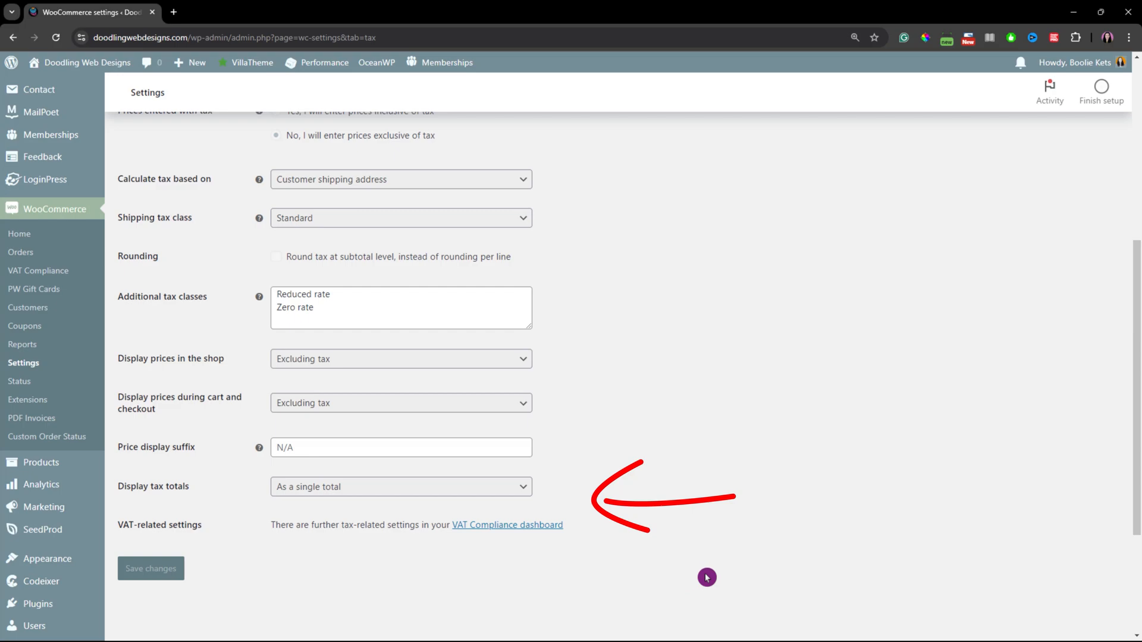
- Open the standard, reduced and zero rate tax tables in turn and examine their rate columns
scroll(802, 460, up, 5)
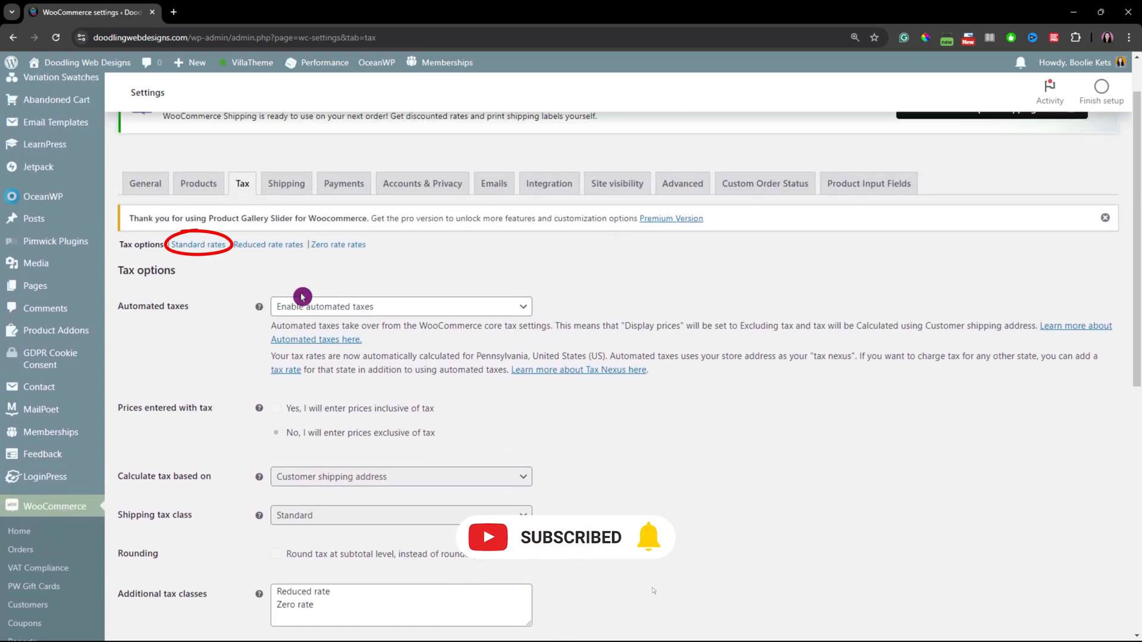
click(205, 245)
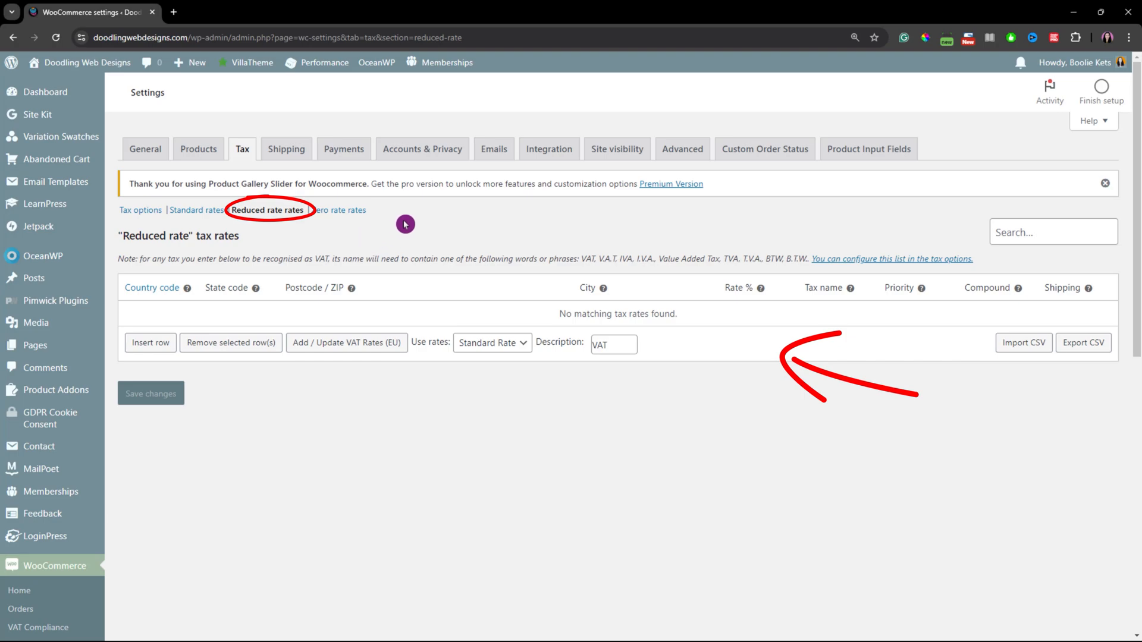
click(354, 215)
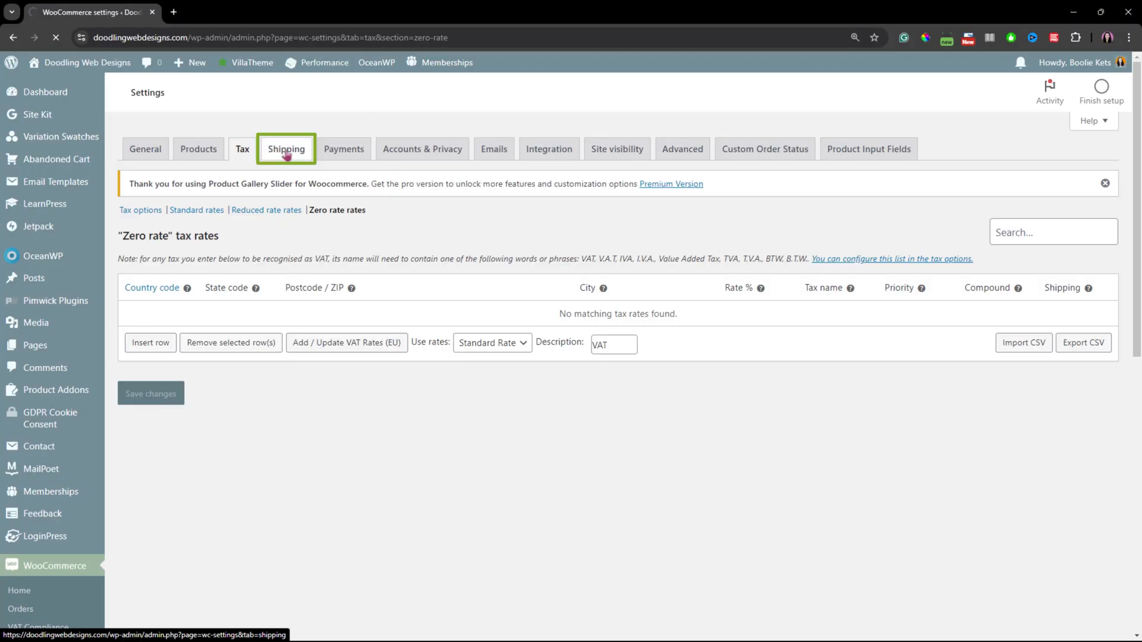
- Open the shipping zones, dismiss the plugin notice, and examine the shipping destination options in the shipping settings
click(285, 153)
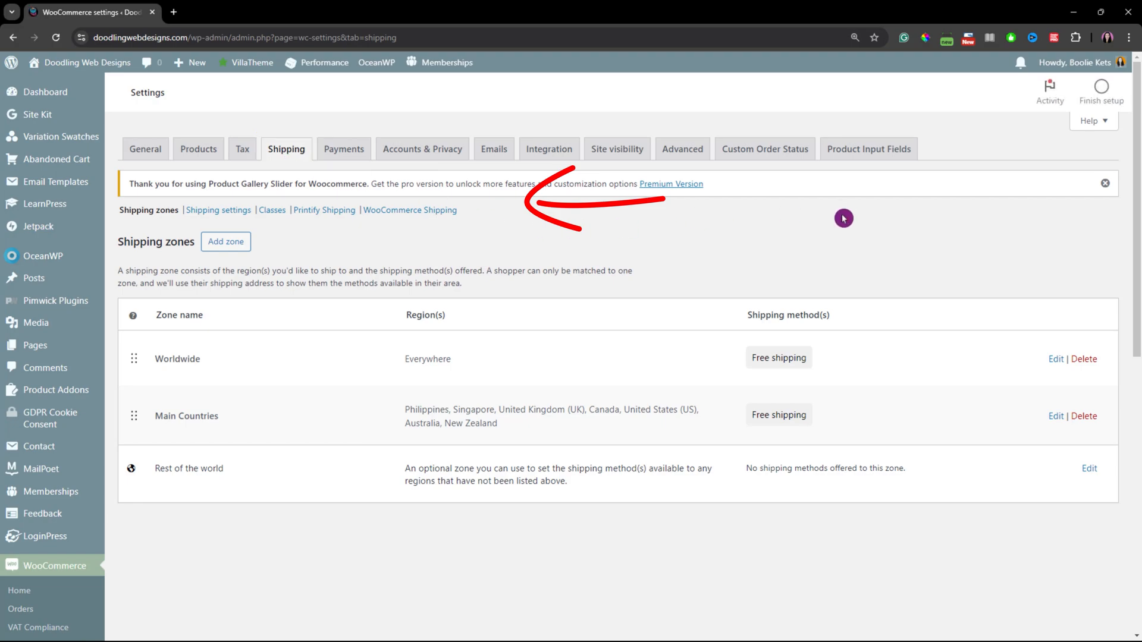
click(1104, 183)
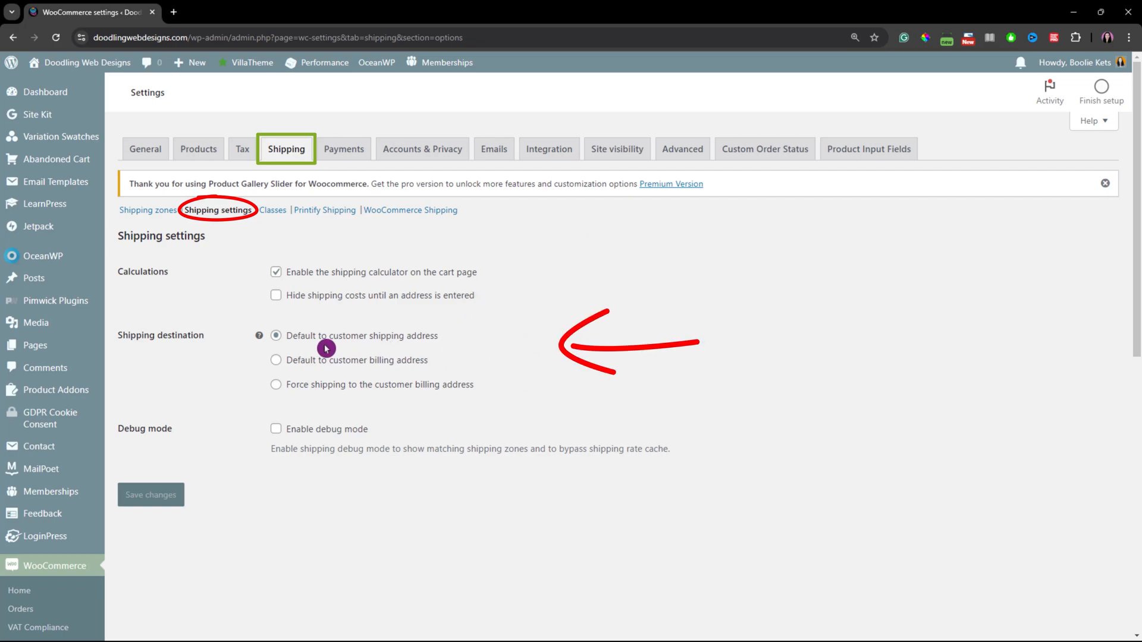
drag(370, 336, 434, 341)
click(472, 345)
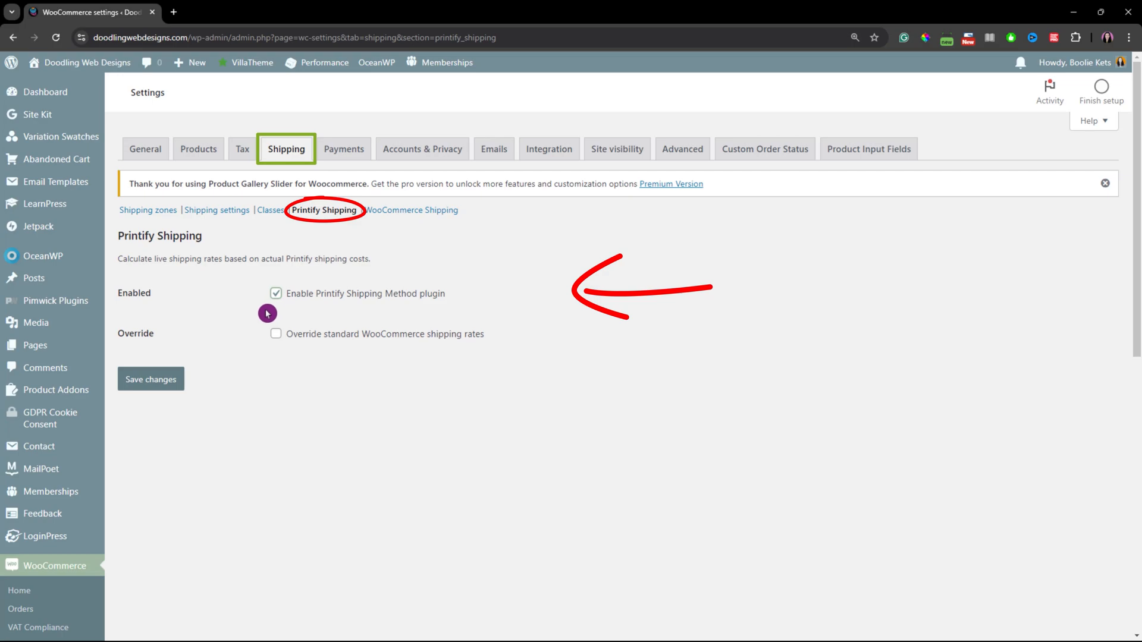
- Save the Printify Shipping settings with the shipping method plugin enabled
click(156, 385)
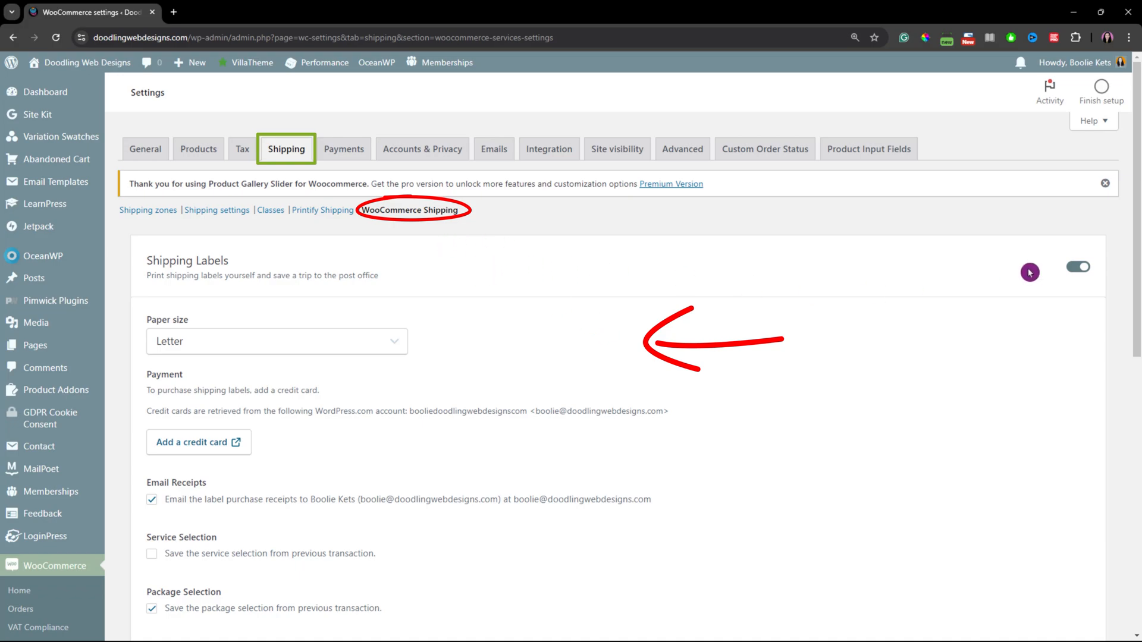
- Review the WooCommerce Shipping options, disable Shipping Labels and save the changes
scroll(469, 393, down, 3)
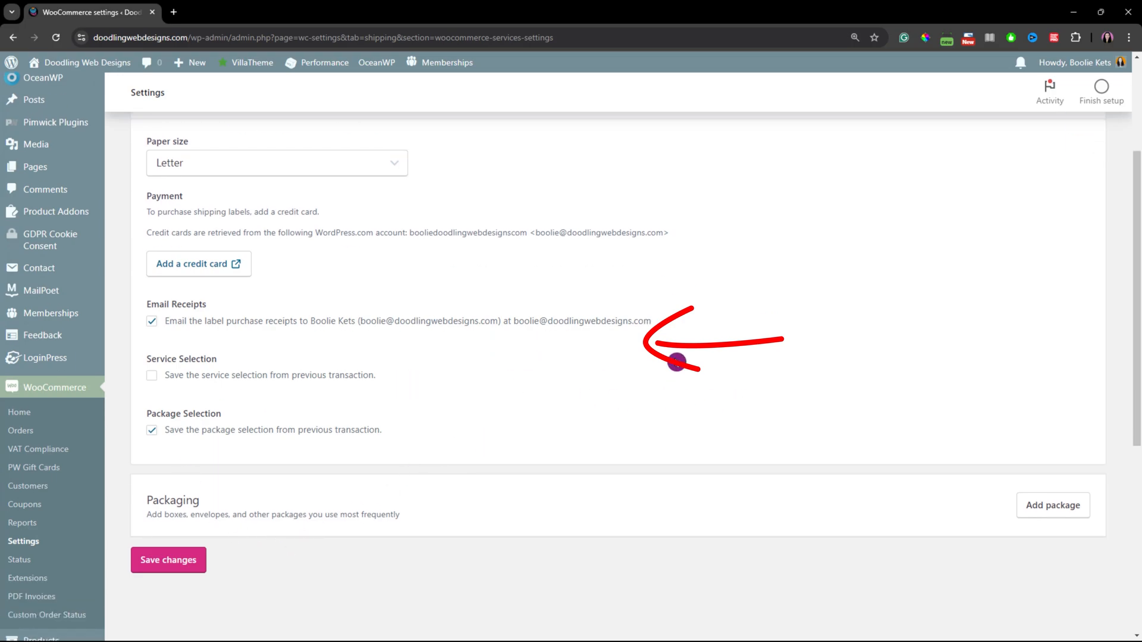
scroll(703, 345, up, 3)
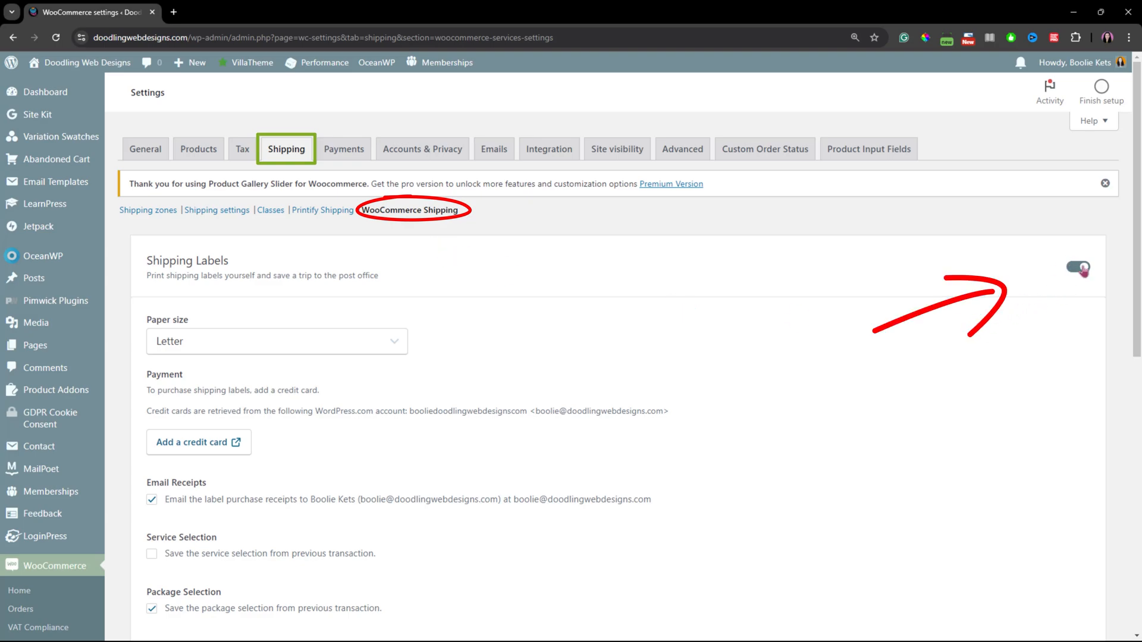
click(1079, 269)
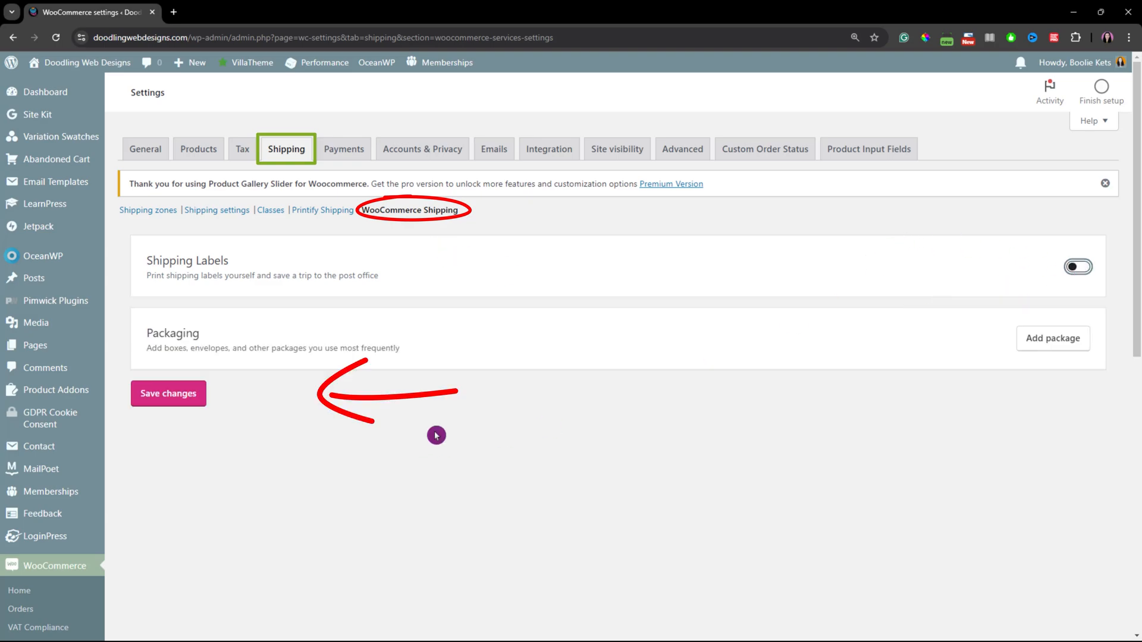
click(181, 400)
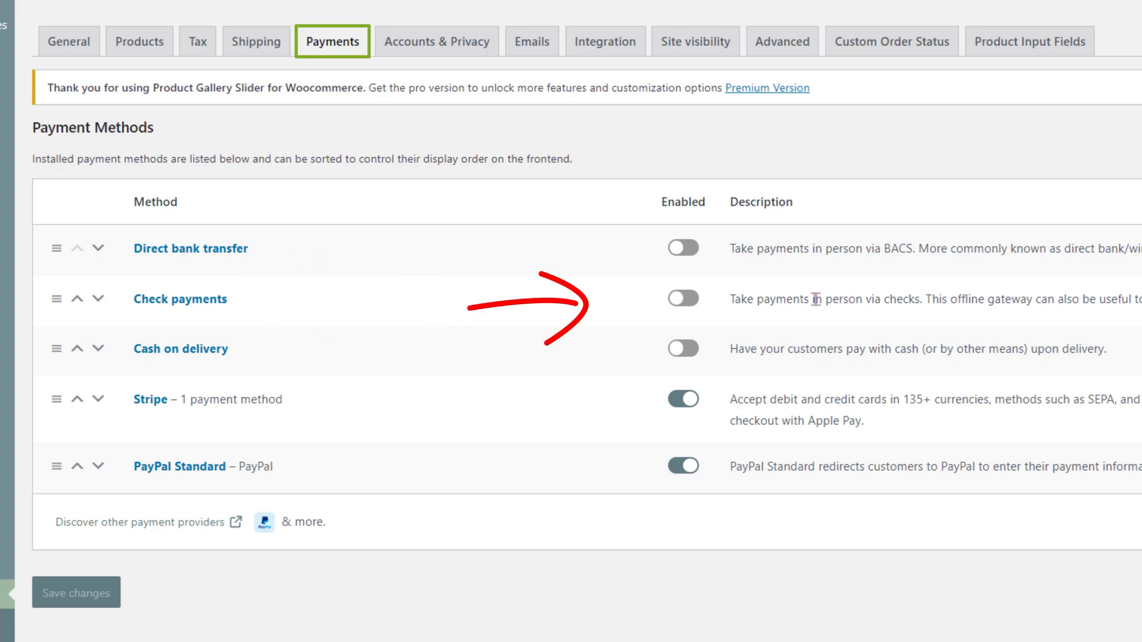
- Open the payment methods and examine the descriptions of check payments and cash on delivery
drag(811, 299, 895, 299)
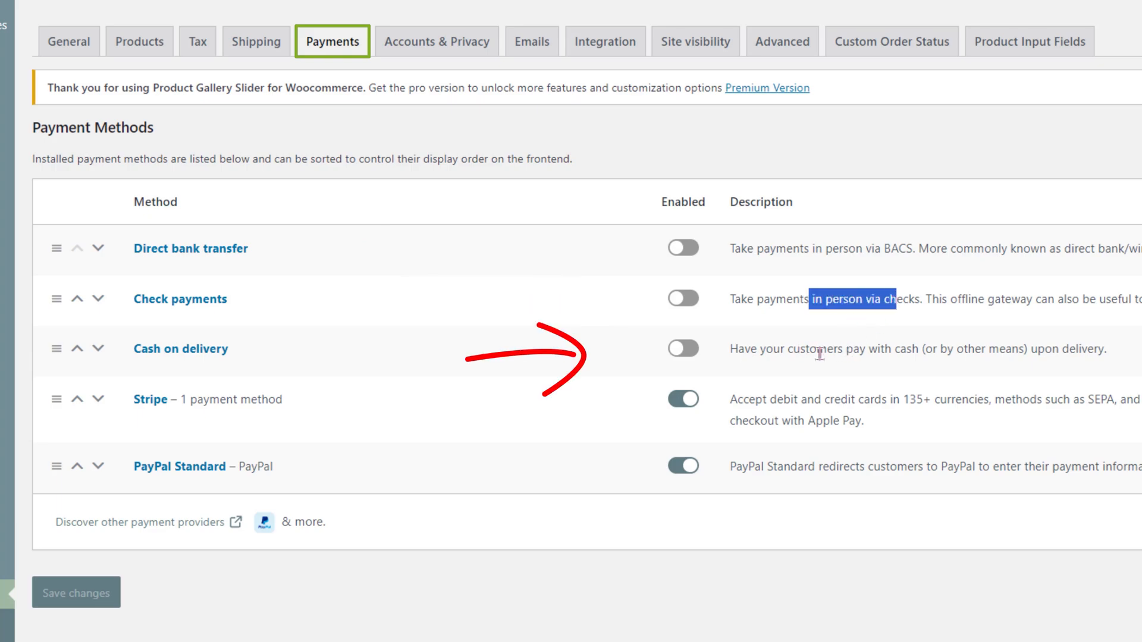
drag(834, 349, 937, 349)
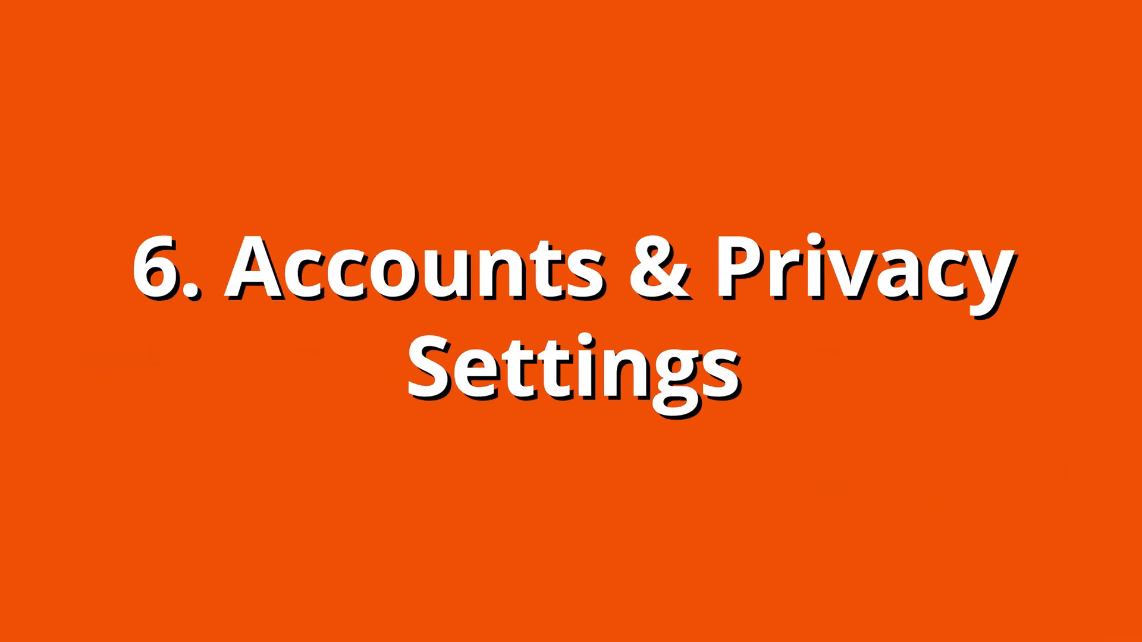
- Open the accounts and privacy settings, dismiss the plugin notice, and examine the account creation, erasure, privacy policy and data retention options
click(436, 156)
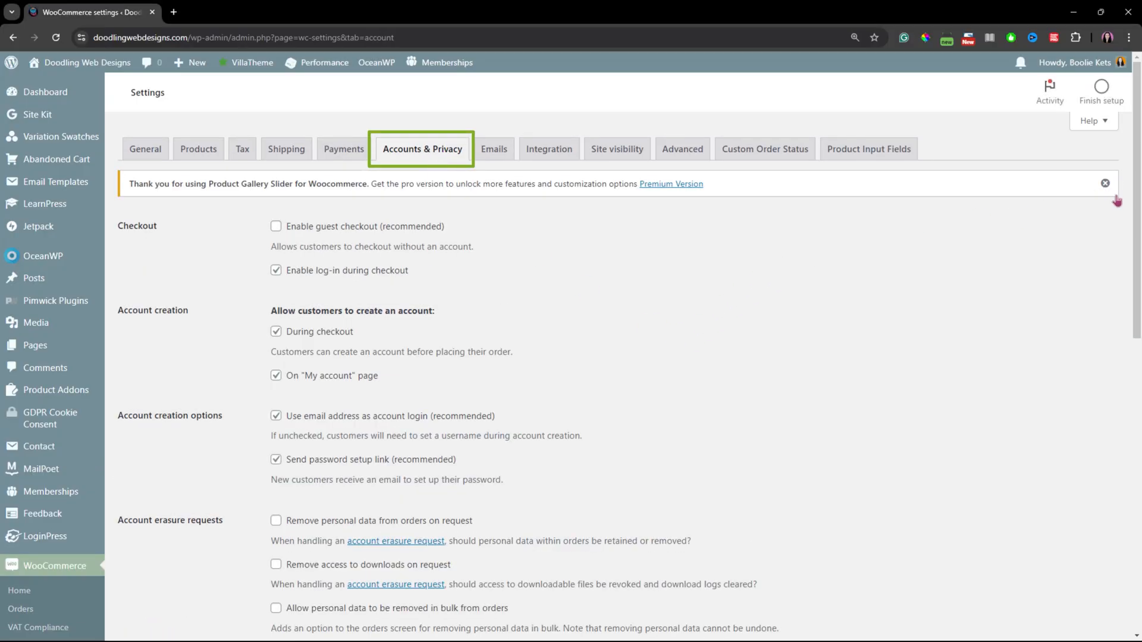
click(1105, 183)
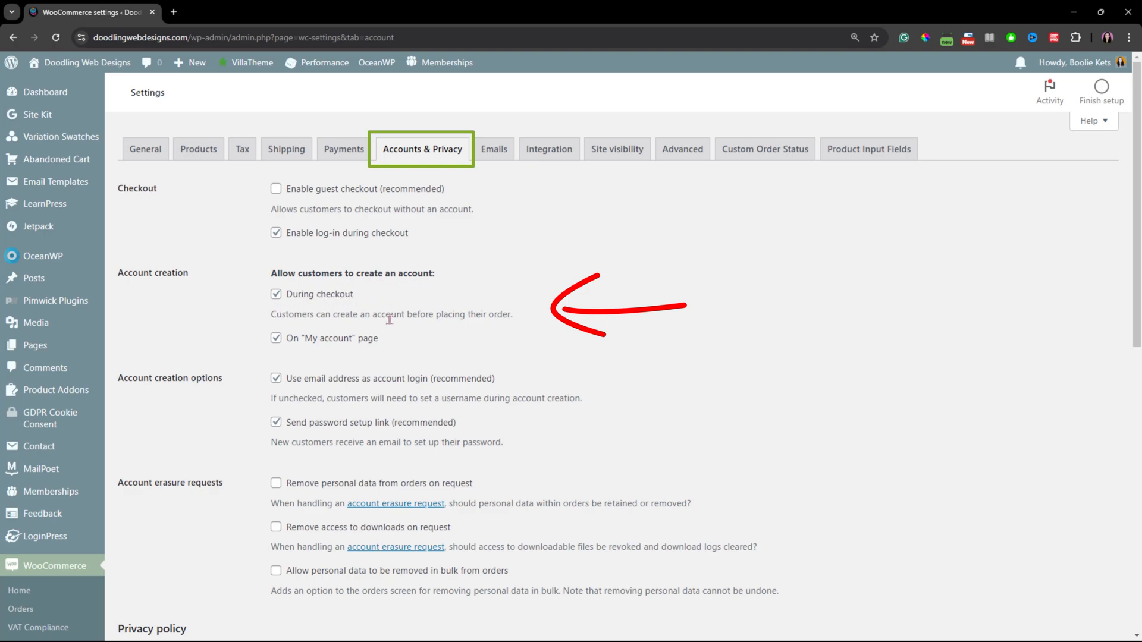
scroll(426, 361, down, 4)
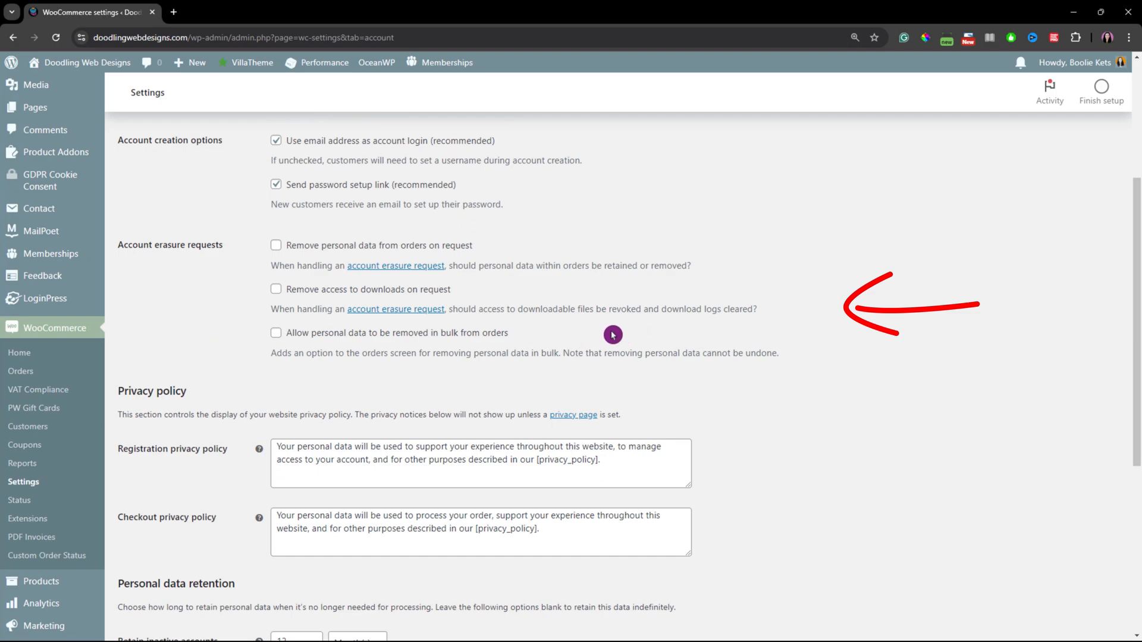
scroll(519, 351, down, 2)
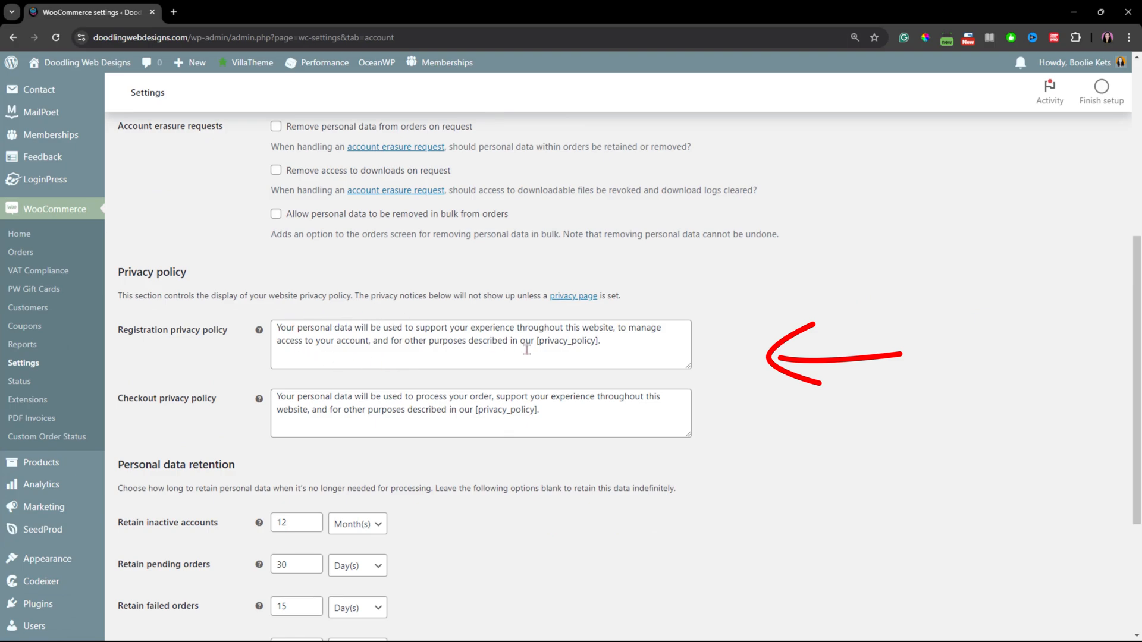
drag(536, 343, 593, 340)
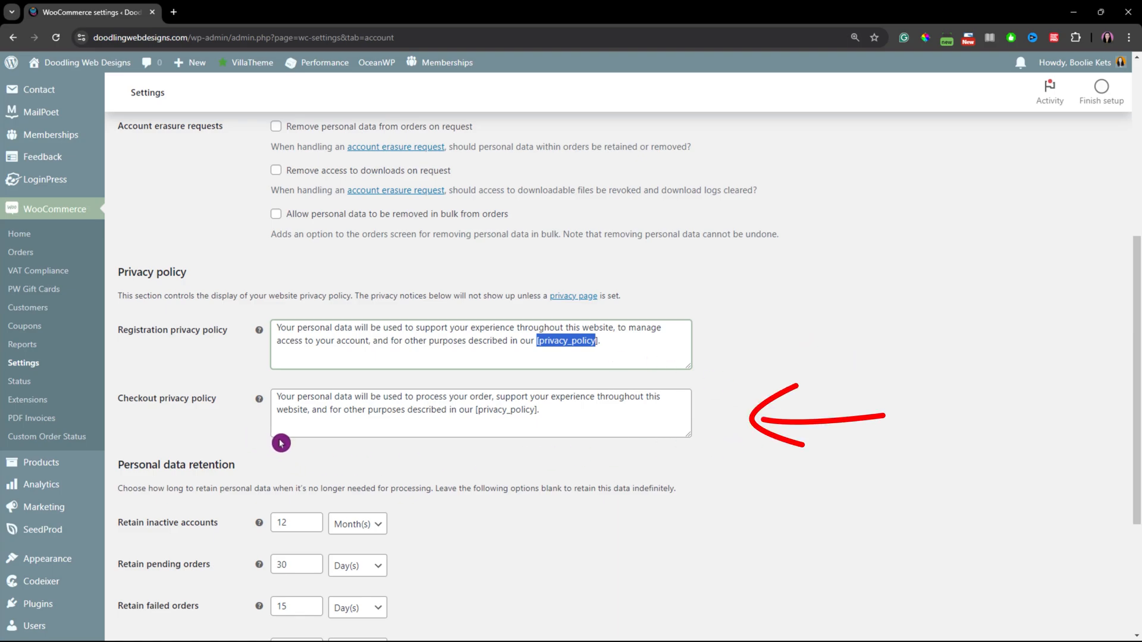
scroll(404, 468, down, 3)
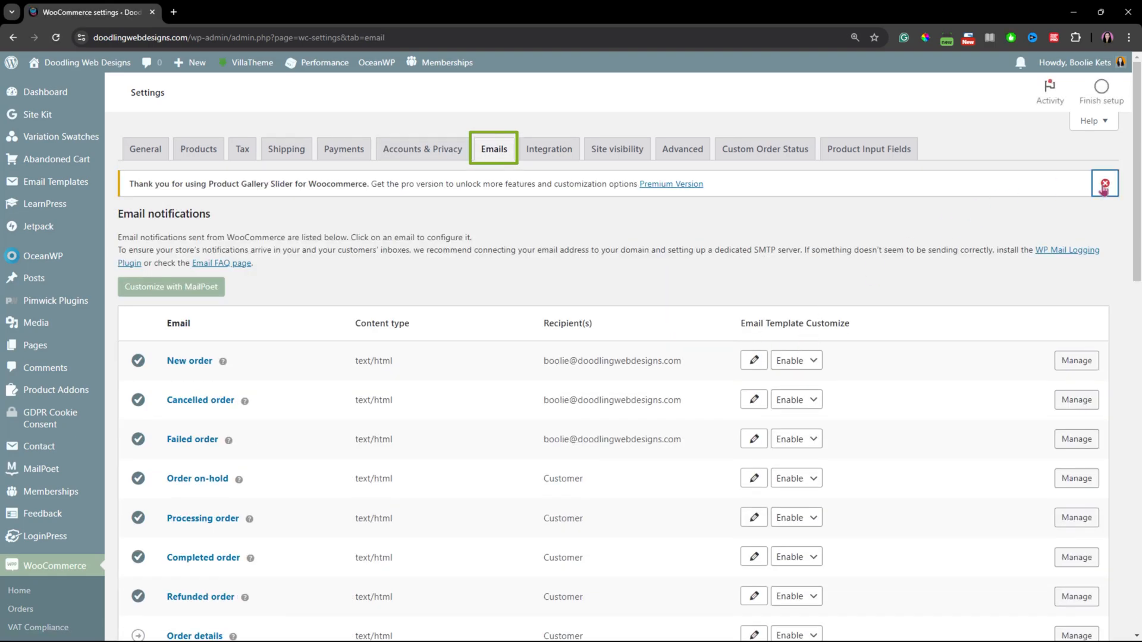
- Open the email settings, dismiss the plugin notice, and examine the list of email notifications and their recipients
click(1104, 186)
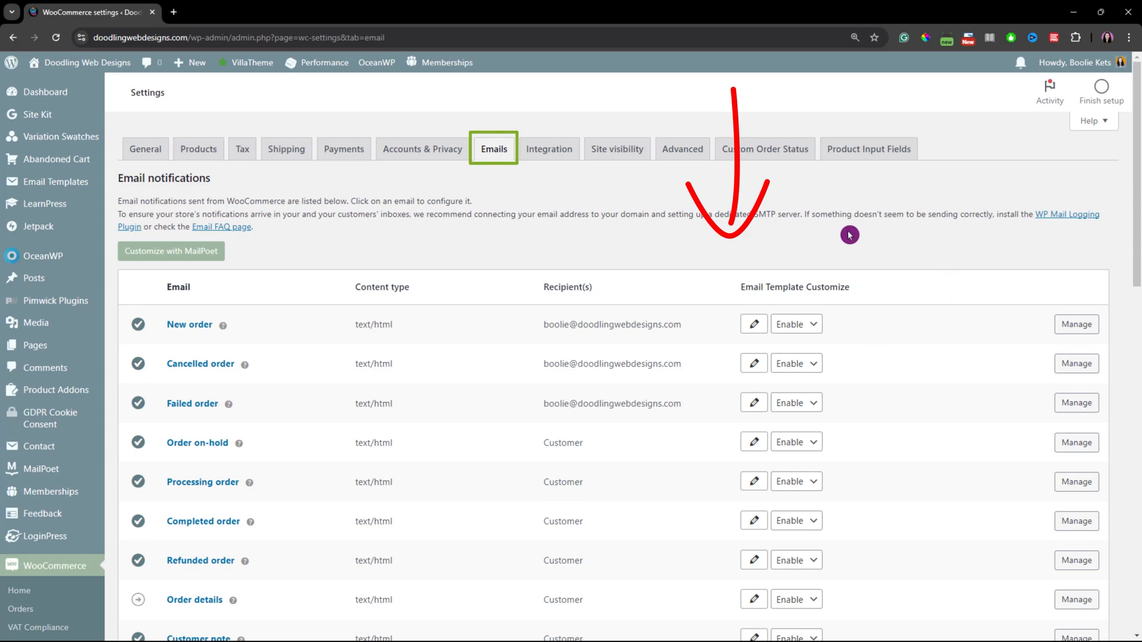
scroll(913, 247, down, 1)
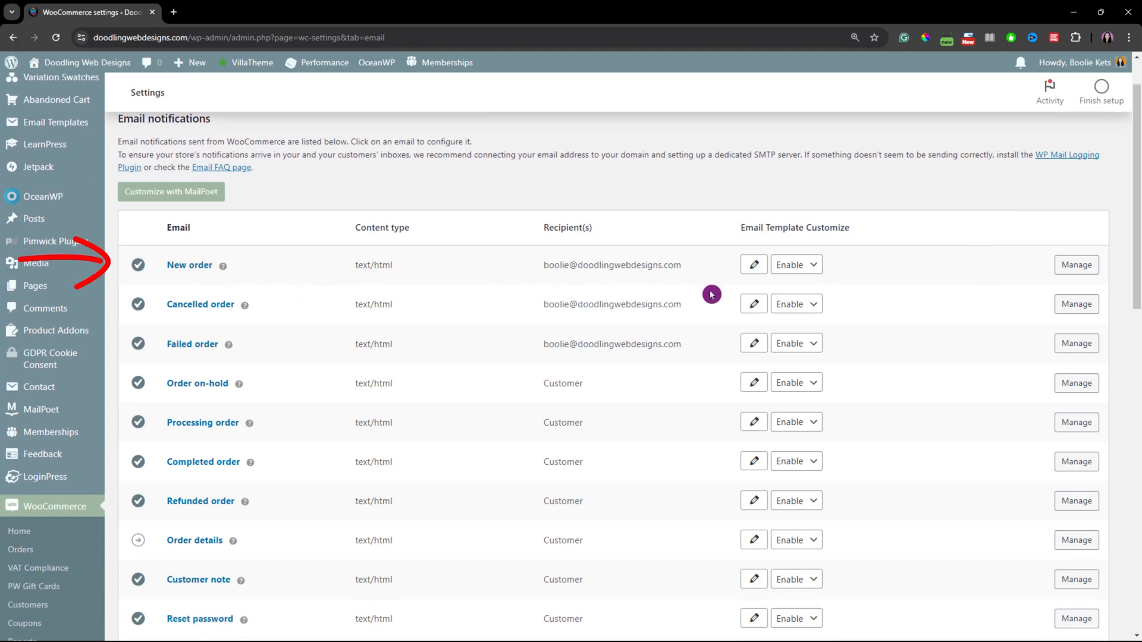
scroll(709, 297, down, 2)
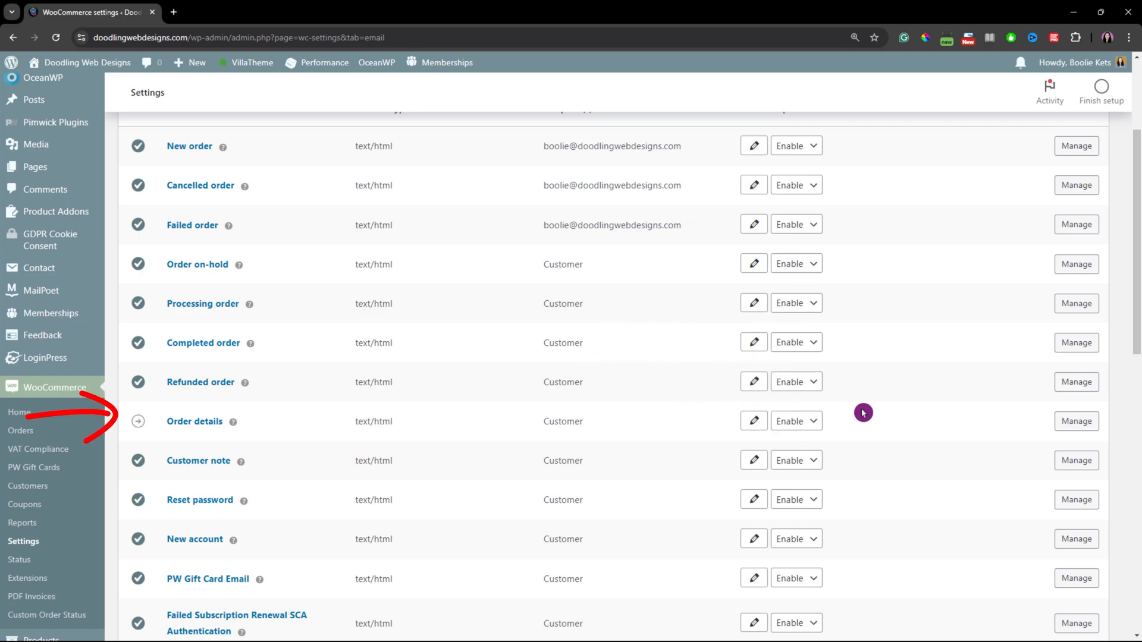
scroll(863, 414, down, 2)
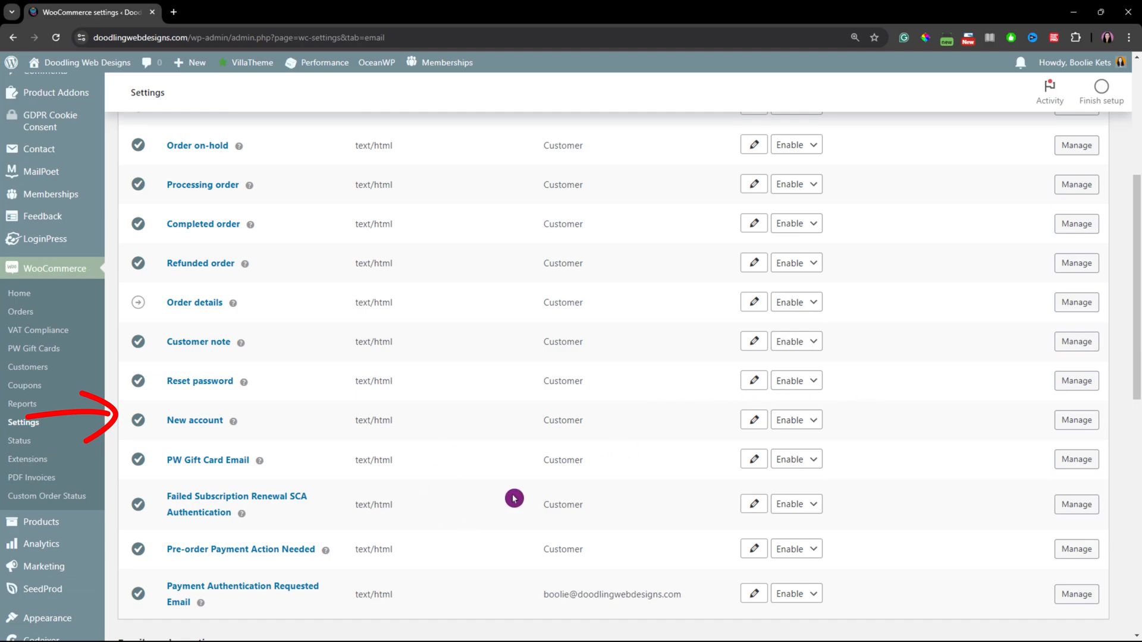
scroll(658, 503, down, 1)
scroll(658, 503, down, 1)
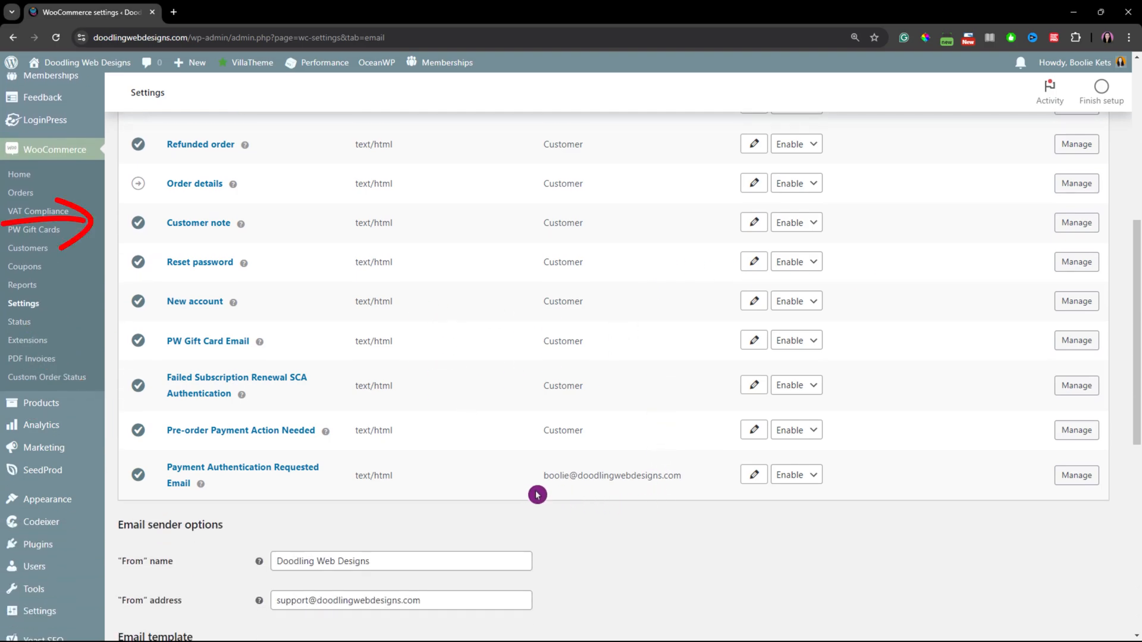
- Examine the email sender, header image, template color and store insight options, enlarging the footer text field to read its full content
scroll(908, 339, down, 6)
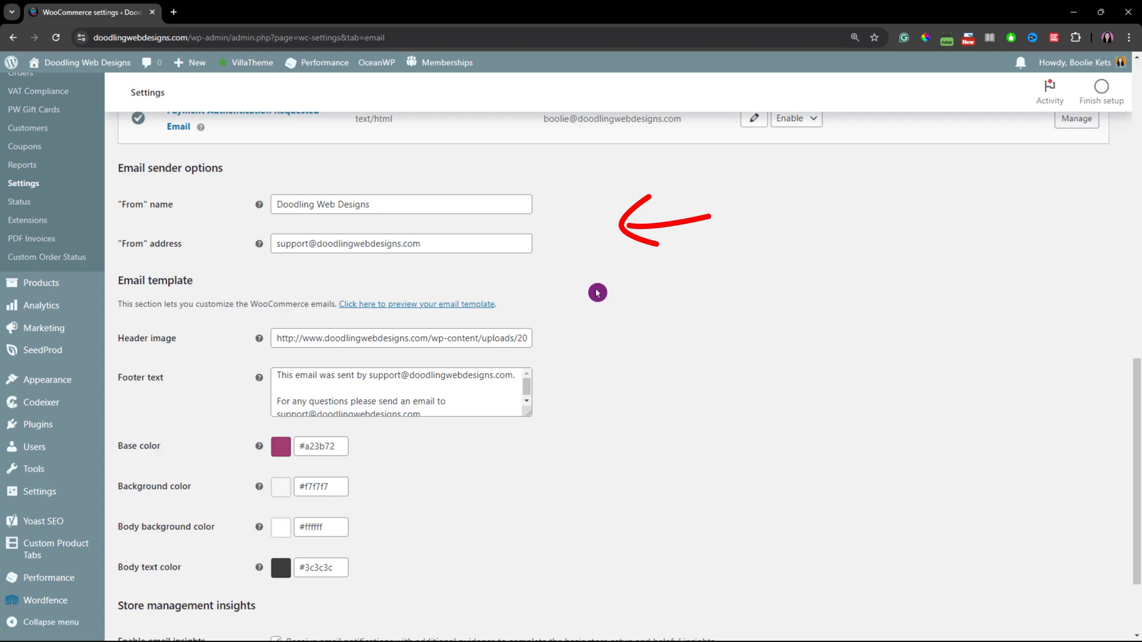
click(429, 339)
scroll(571, 366, down, 1)
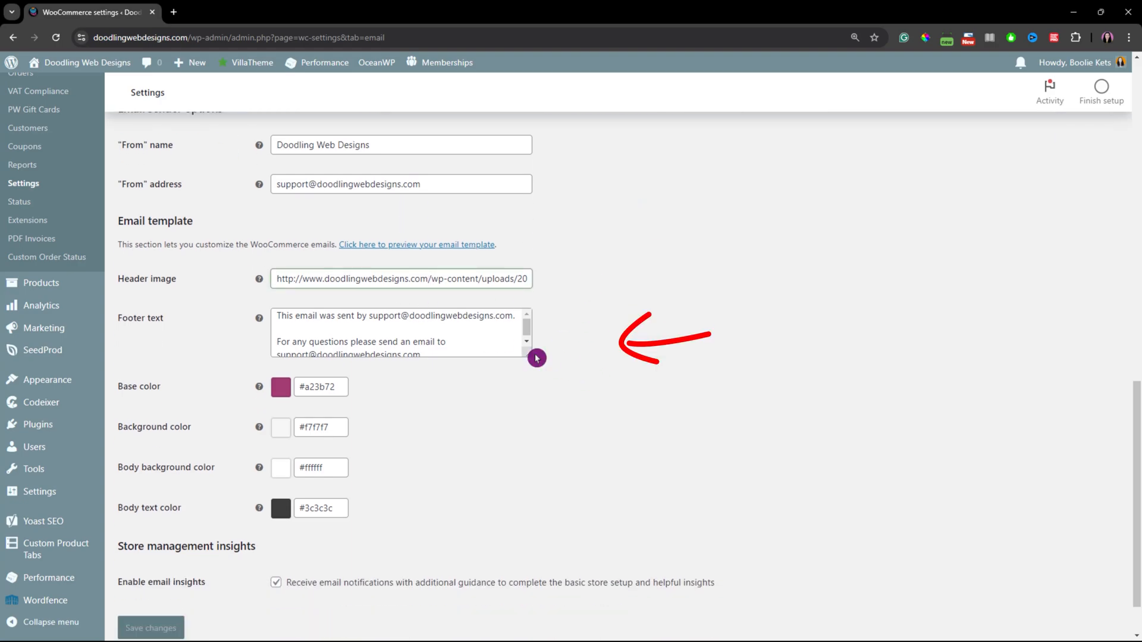
drag(528, 355, 529, 430)
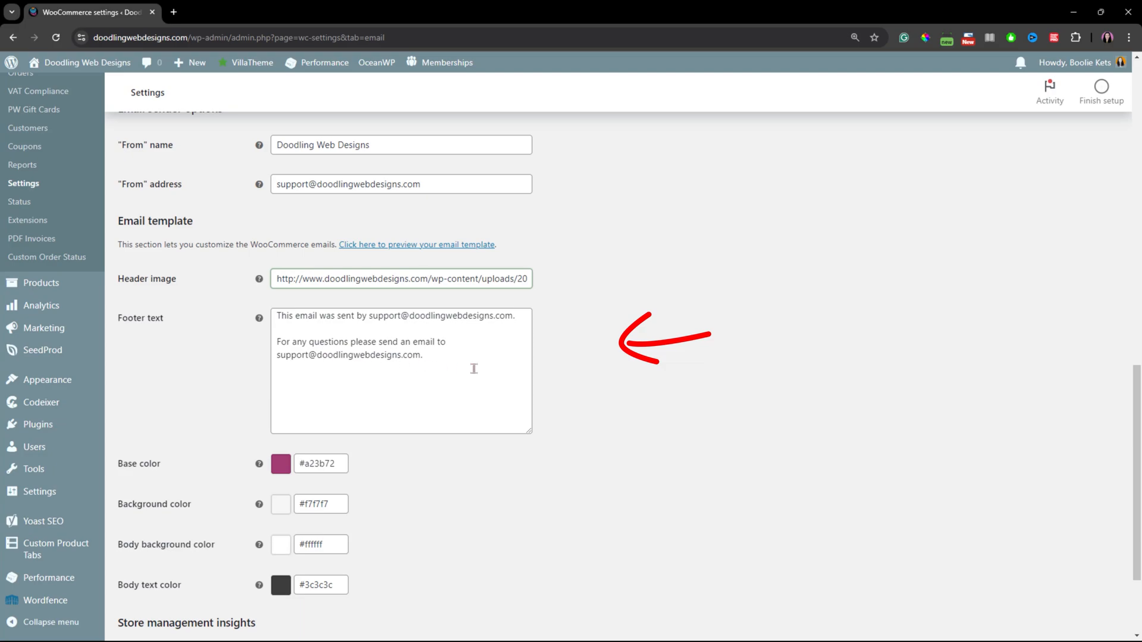
scroll(581, 384, down, 2)
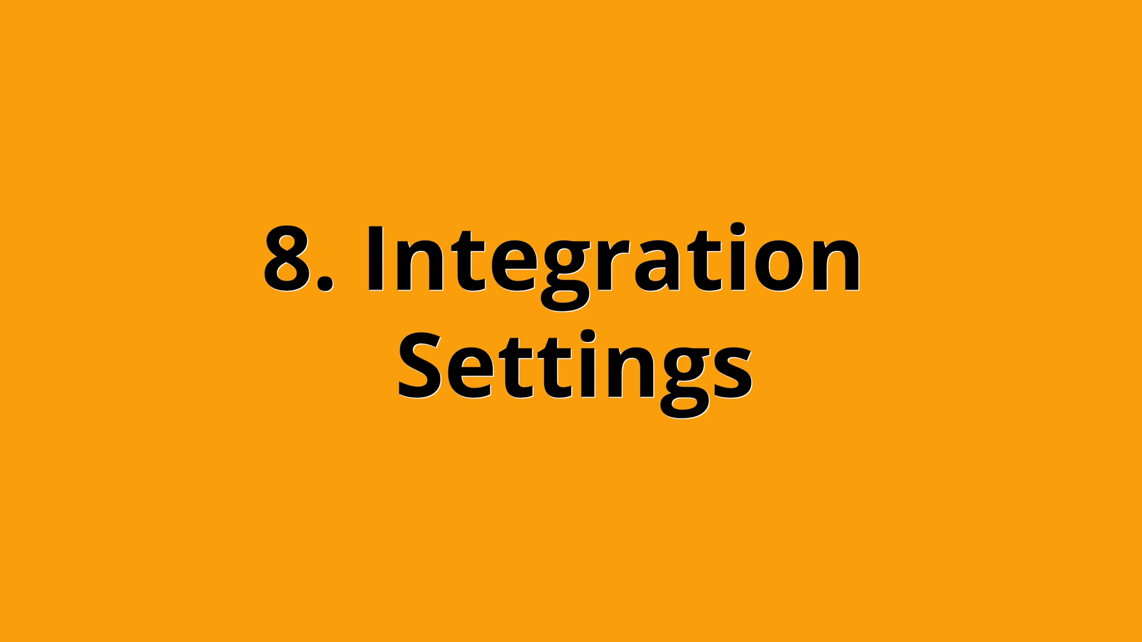
- Open the integration settings and examine the MaxMind Geolocation license key and database file path fields
click(552, 152)
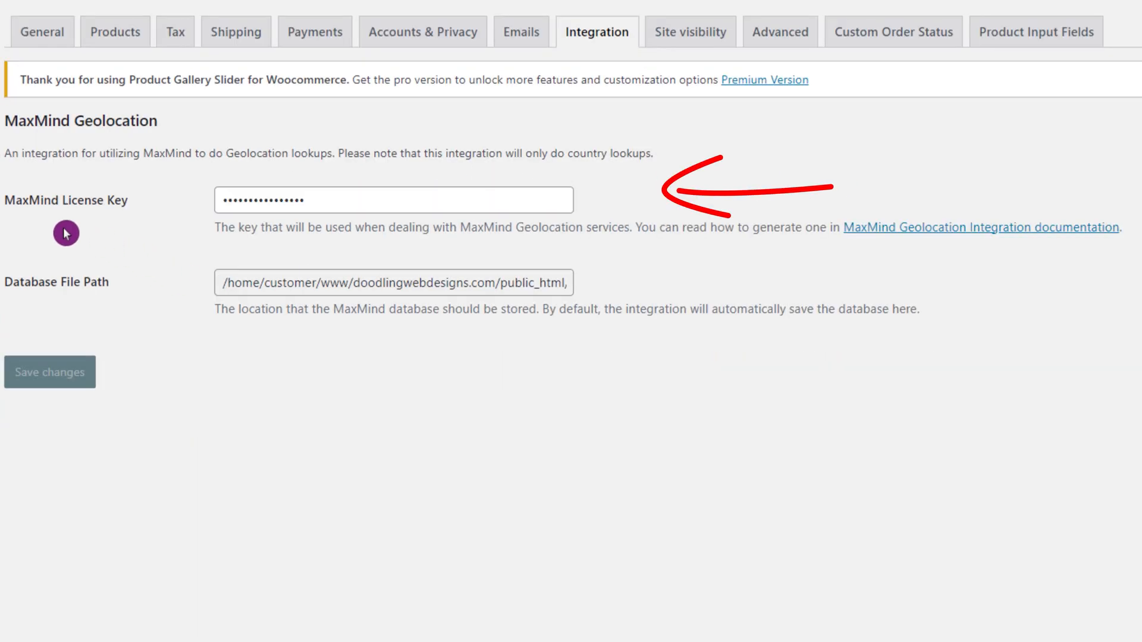
drag(10, 201, 132, 204)
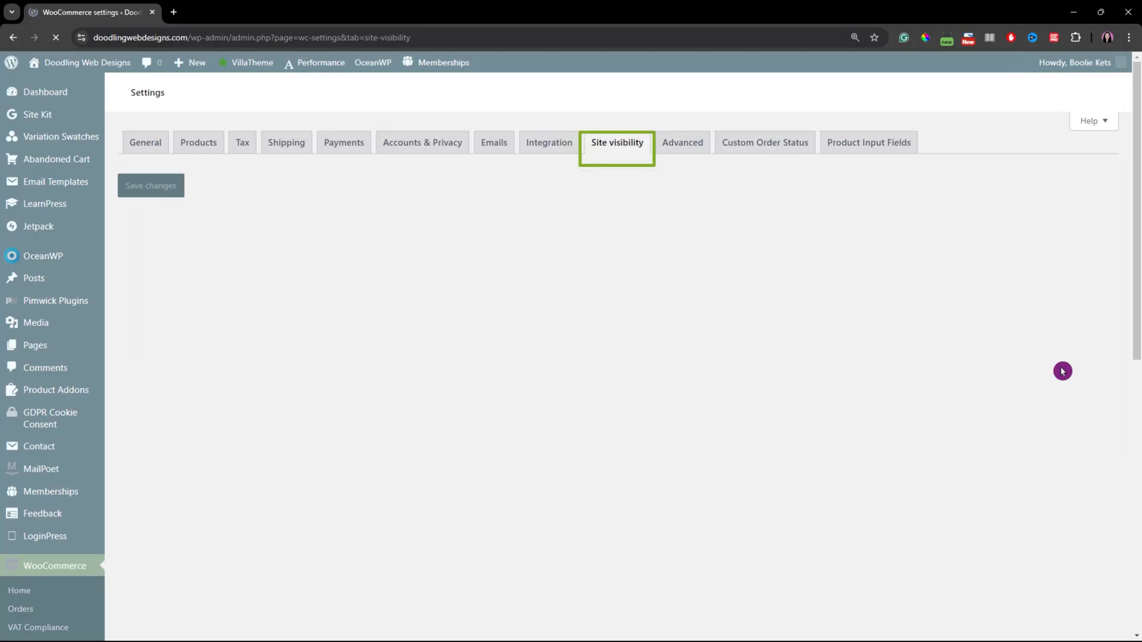
- Dismiss the plugin notice in the site visibility settings and select the Coming soon option to examine its choices
click(1105, 185)
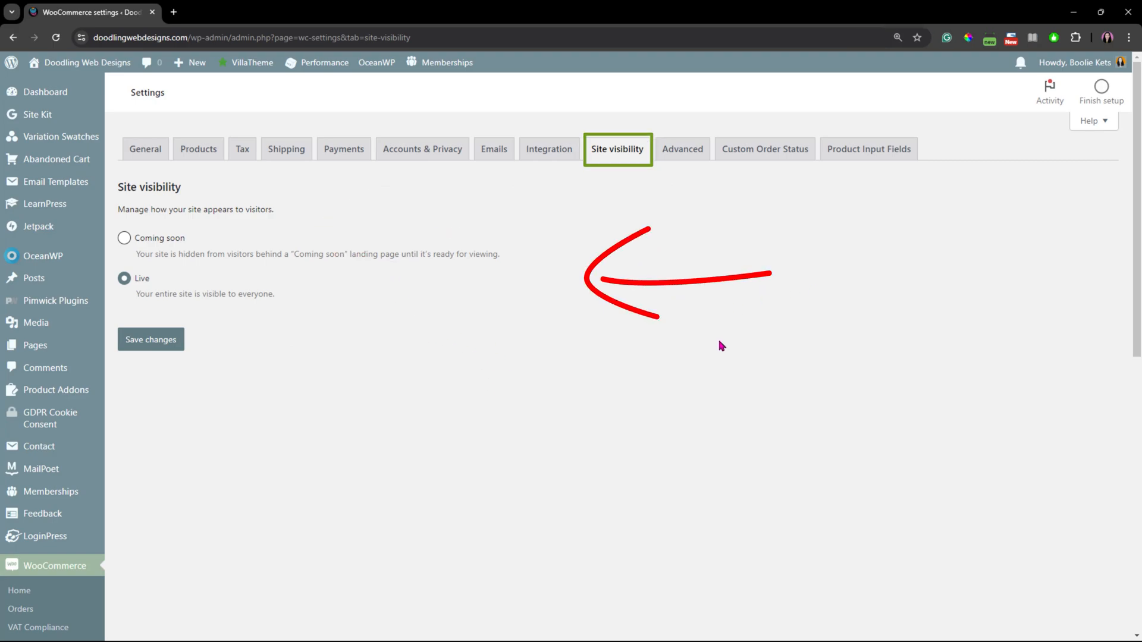
click(125, 239)
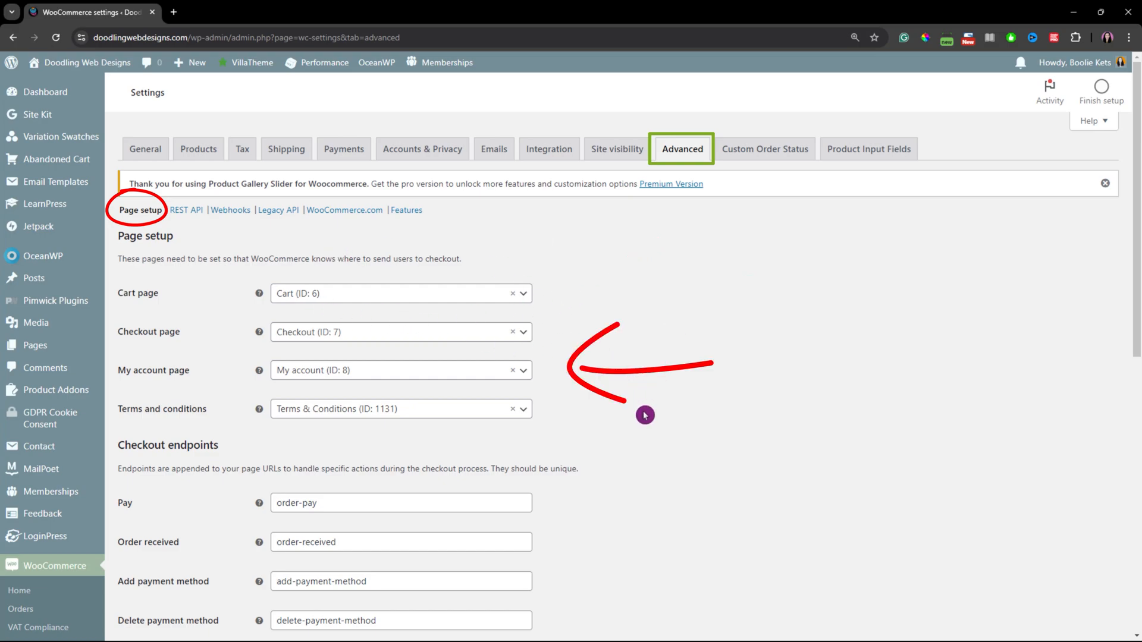
- Examine the advanced page setup, from the assigned store pages through the checkout endpoints to the account endpoints
scroll(680, 397, down, 3)
scroll(680, 398, down, 1)
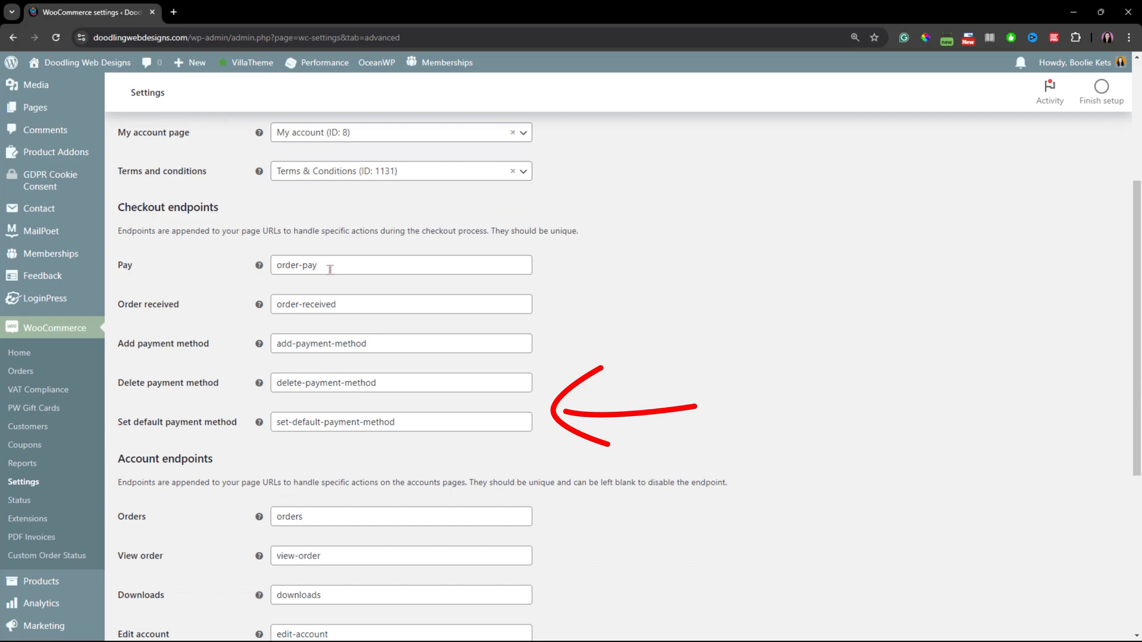
click(369, 288)
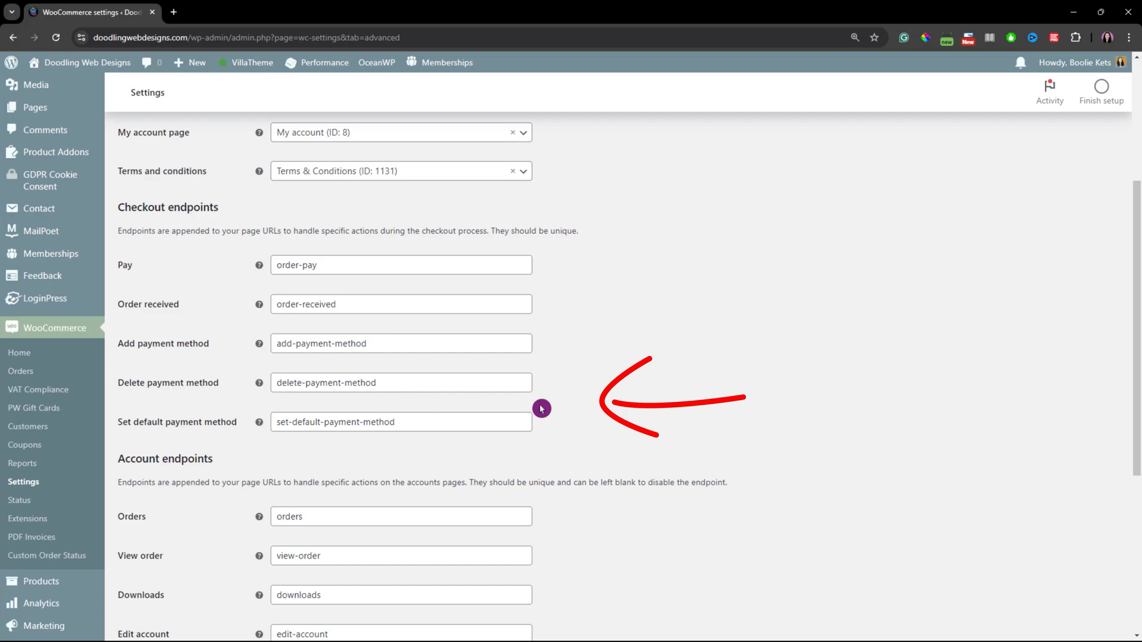
scroll(692, 437, down, 4)
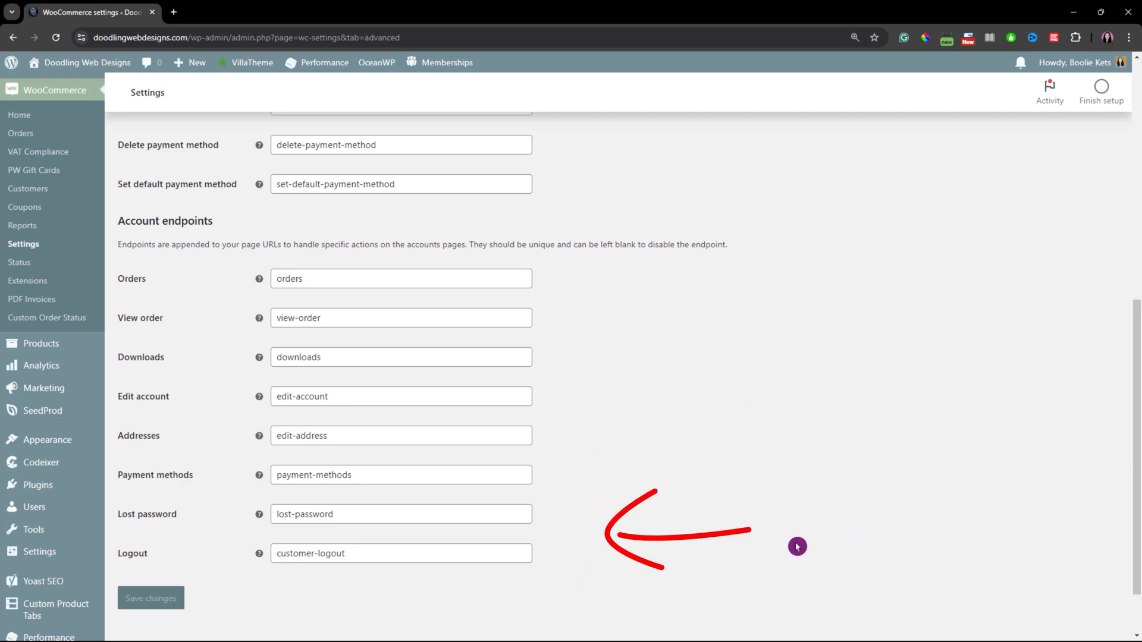
scroll(787, 542, down, 1)
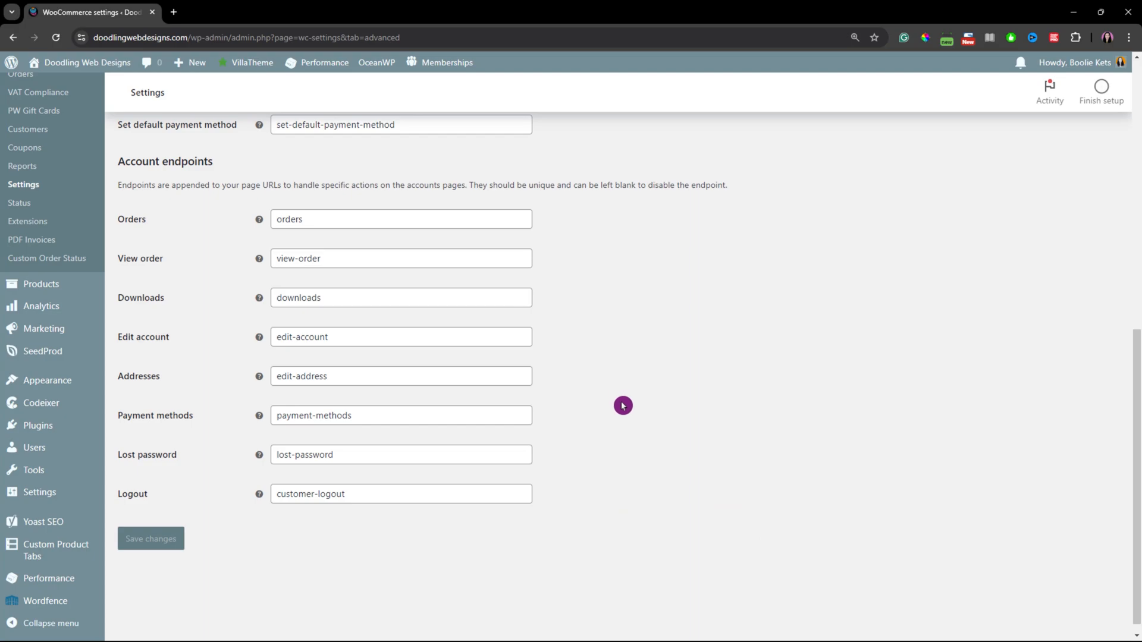
scroll(623, 406, up, 7)
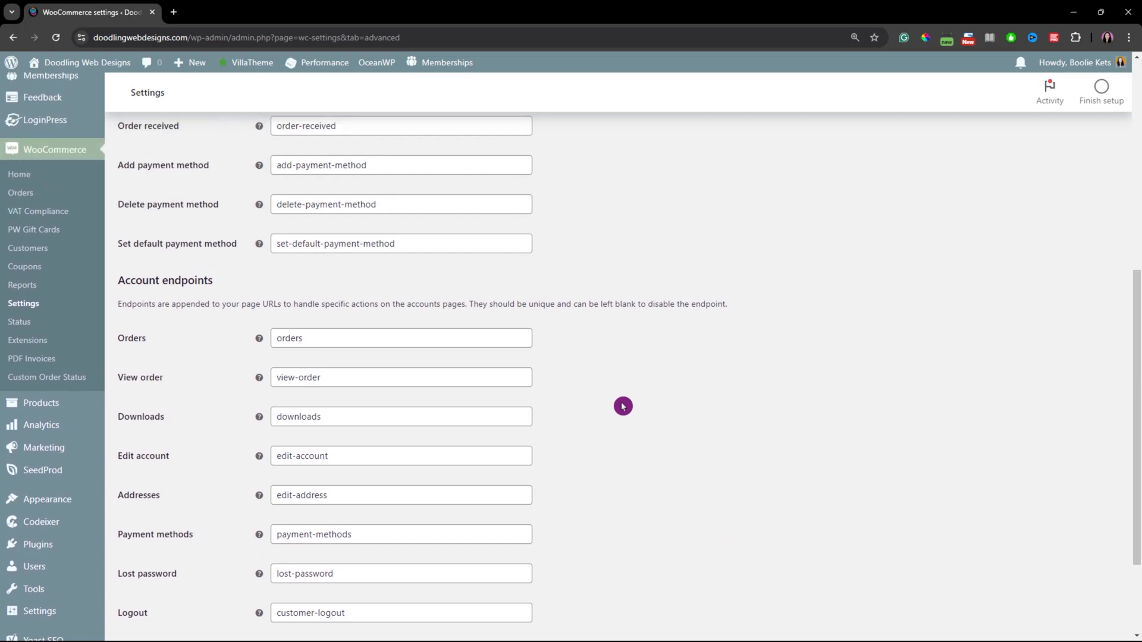
scroll(890, 396, up, 2)
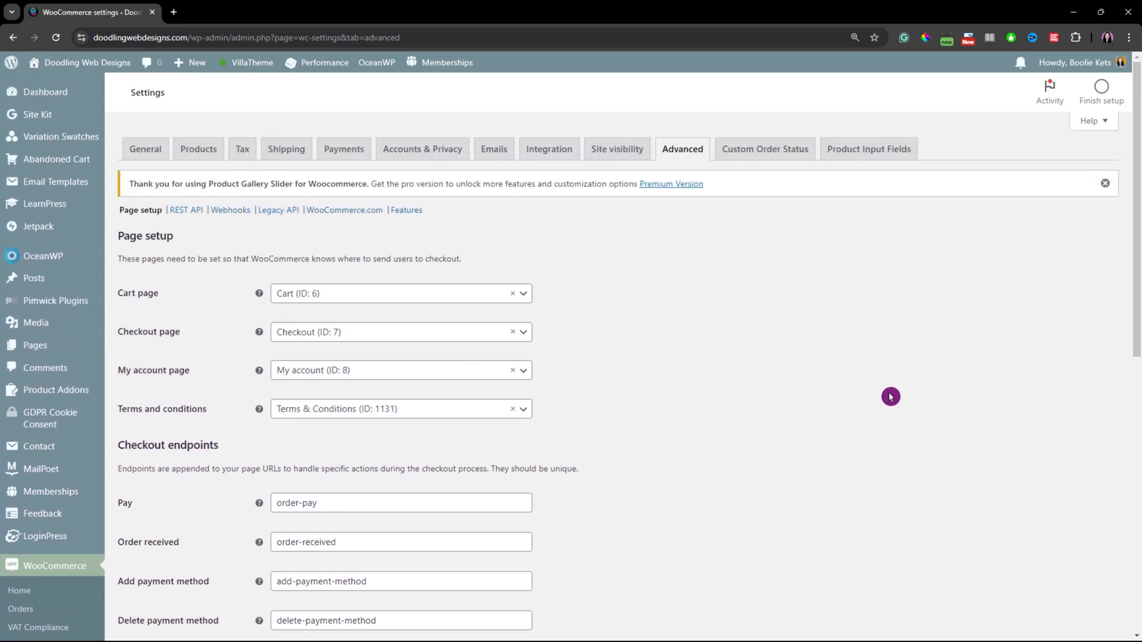
- Open the REST API section of the advanced settings and examine the list of API keys and their permissions
click(186, 212)
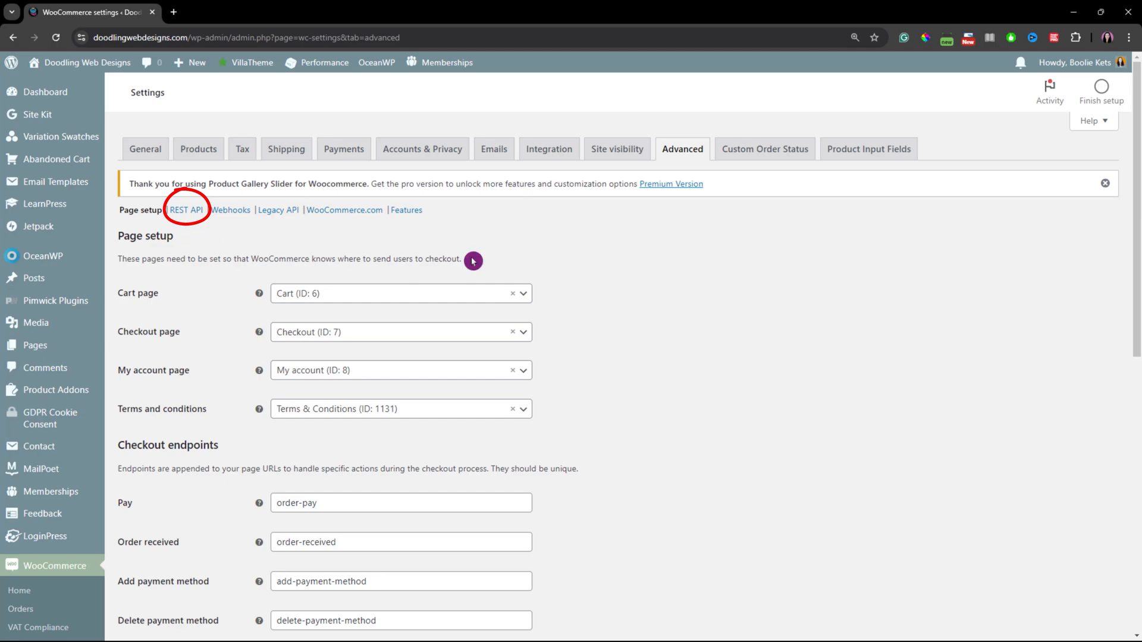
click(185, 214)
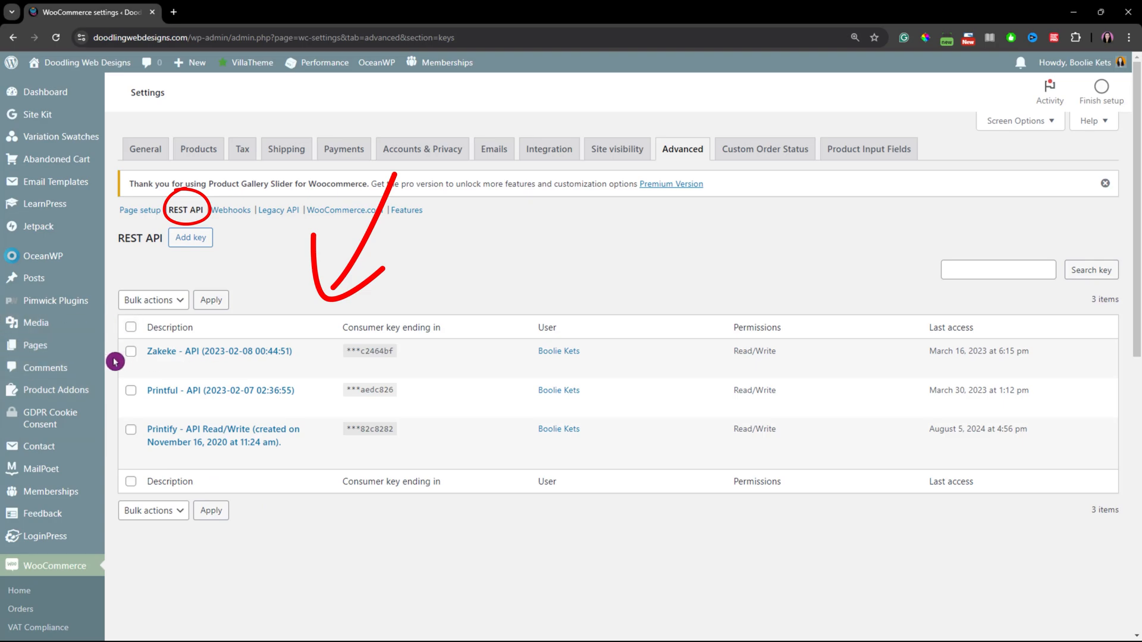
mouse_move(132, 365)
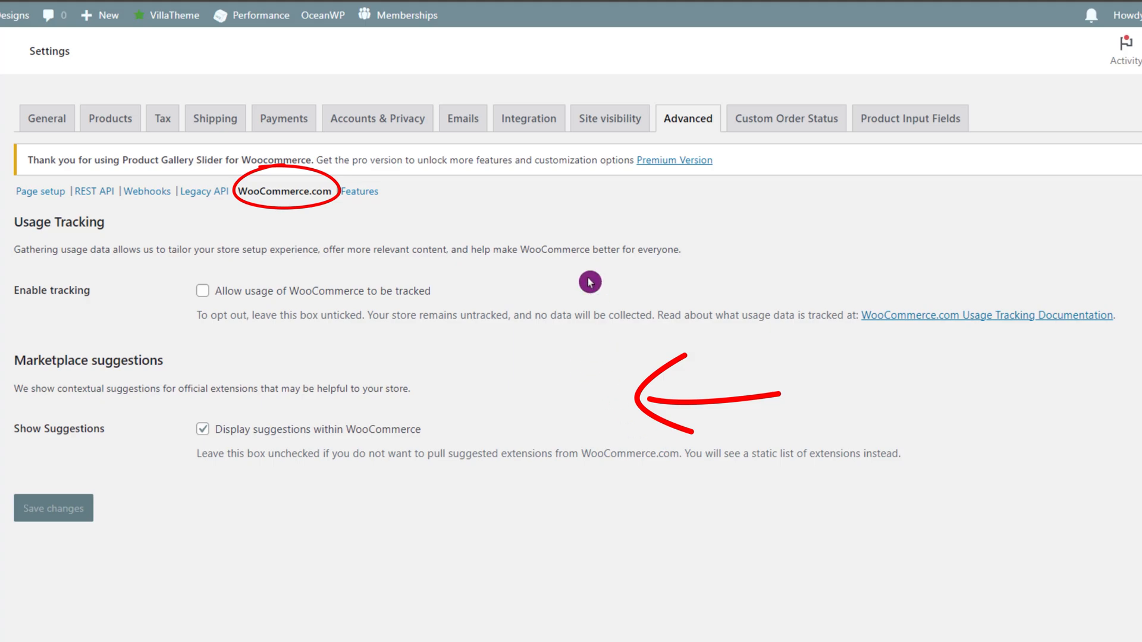
- Open the advanced Features section and examine the order data storage, analytics, order attribution and experimental feature options
click(361, 192)
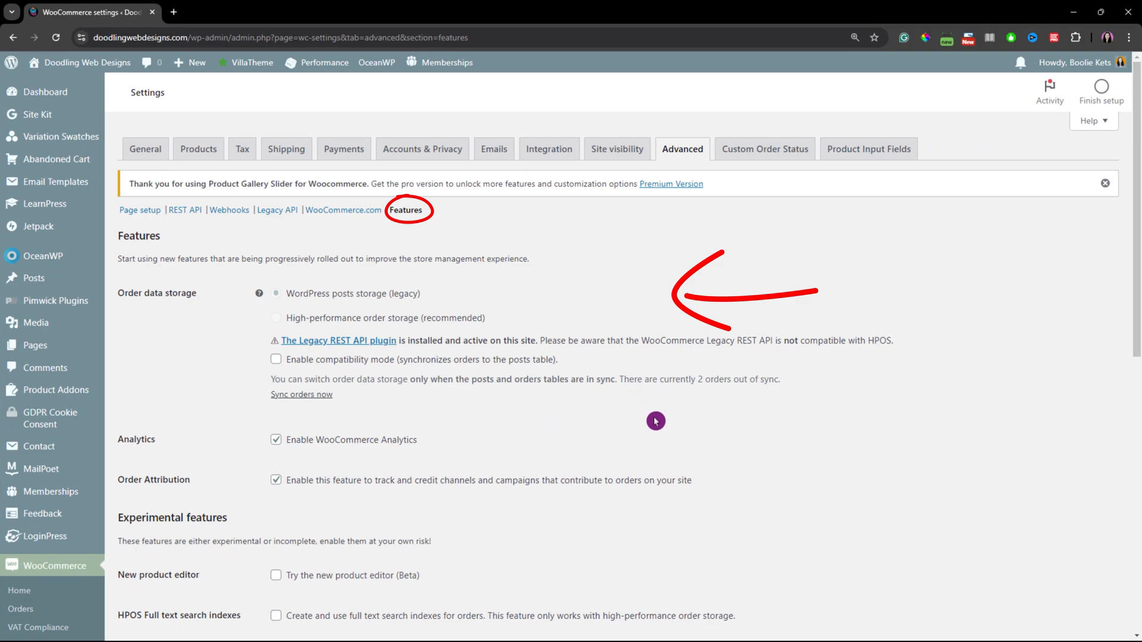
scroll(866, 425, down, 2)
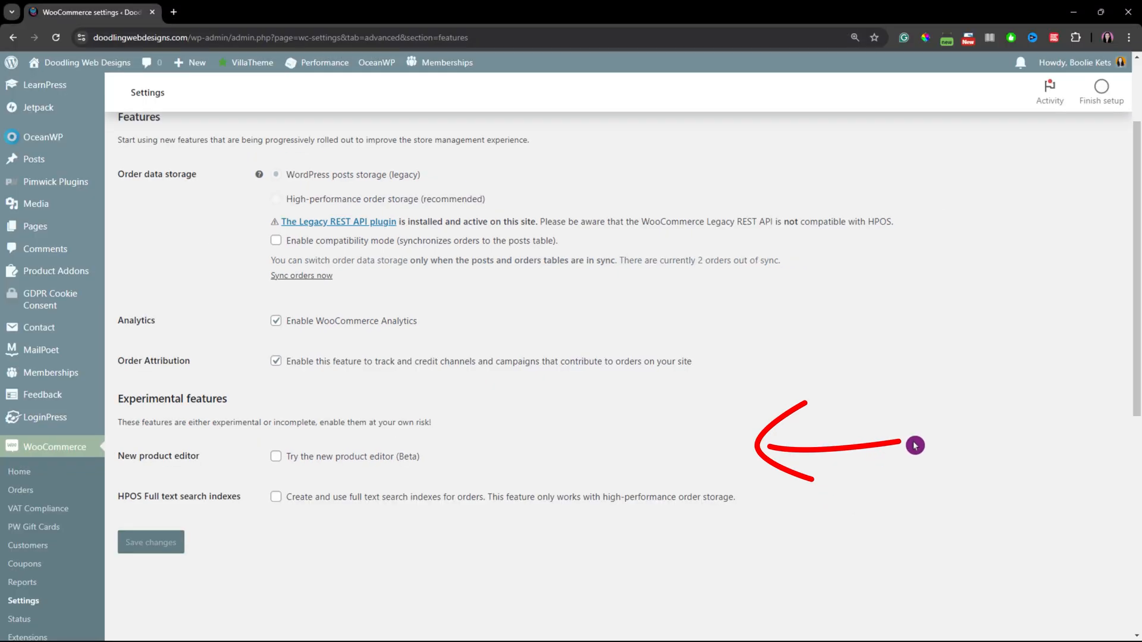
scroll(892, 392, up, 3)
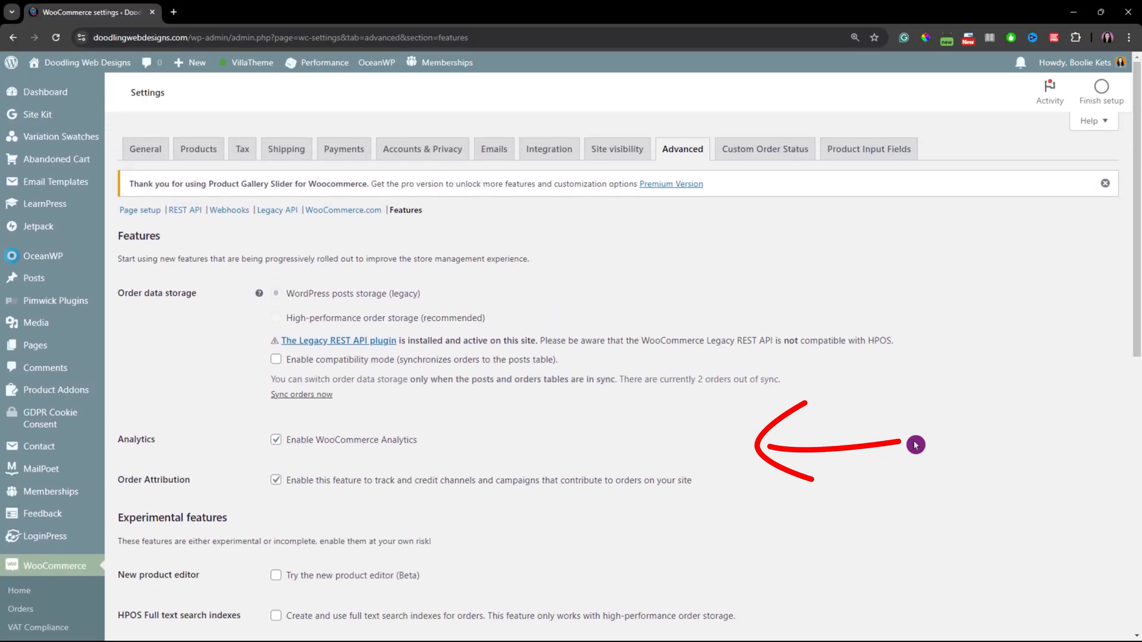